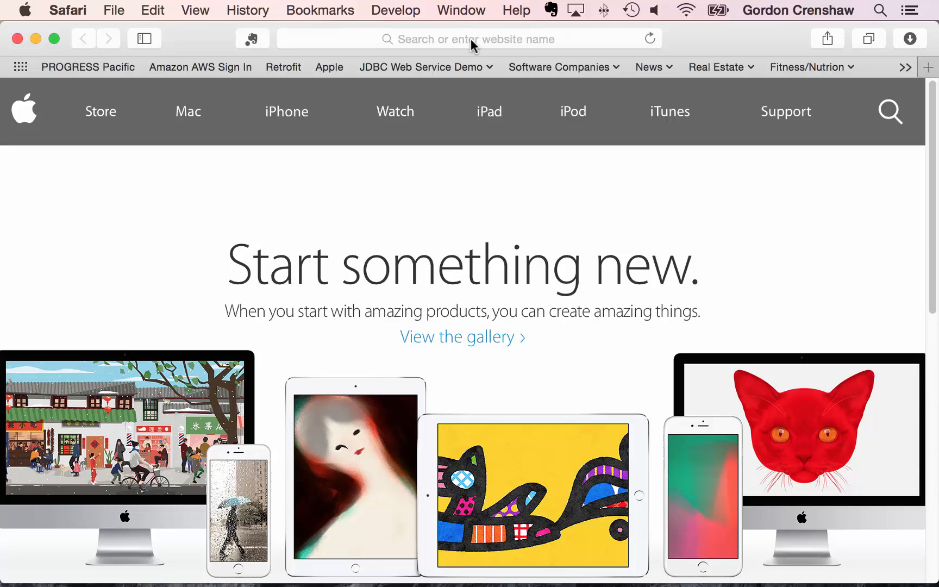
- Go to hortonworks.com and open Download & Install, scrolled to the HDP 2.2 Sandbox downloads
click(473, 42)
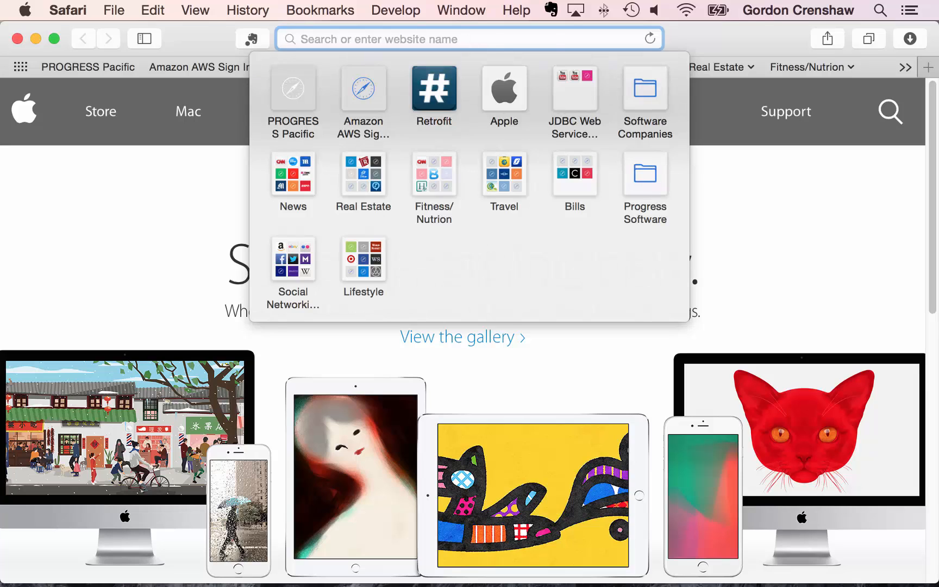
text(hortonwork)
key(Return)
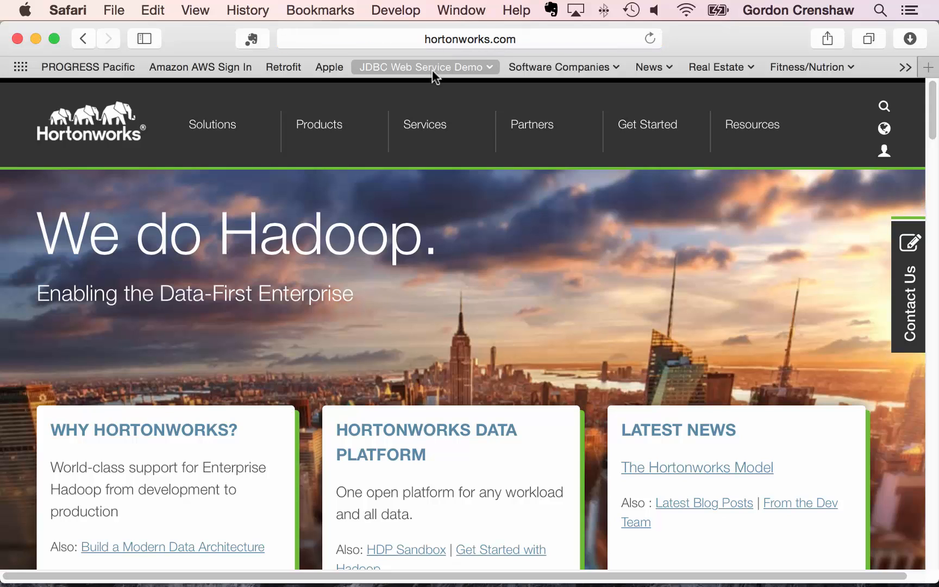
mouse_move(384, 109)
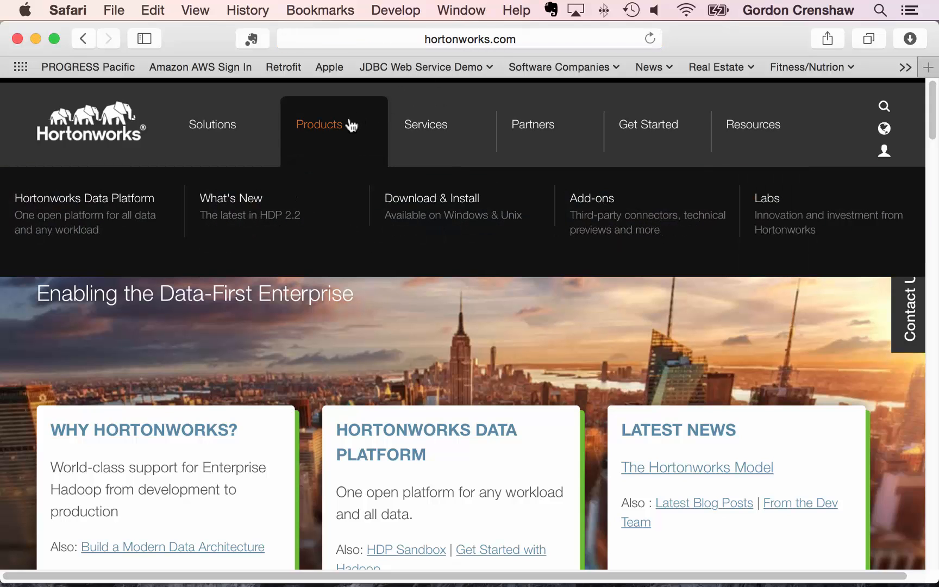
click(407, 199)
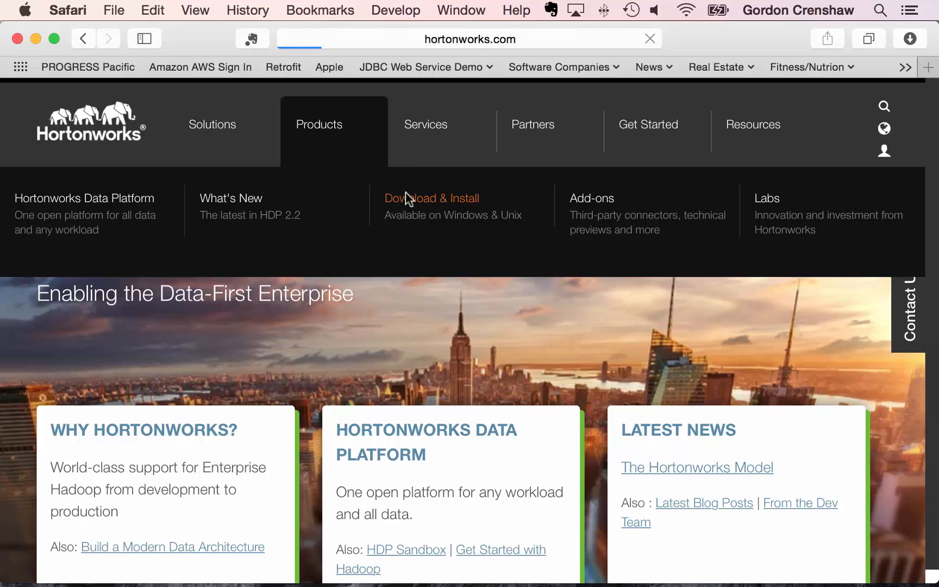
scroll(470, 250, down, 4)
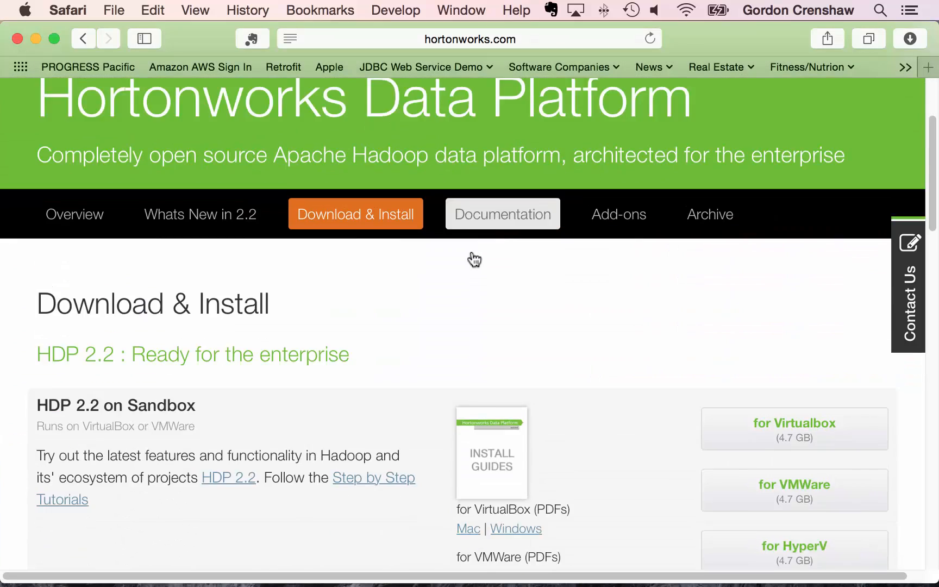
scroll(471, 256, down, 2)
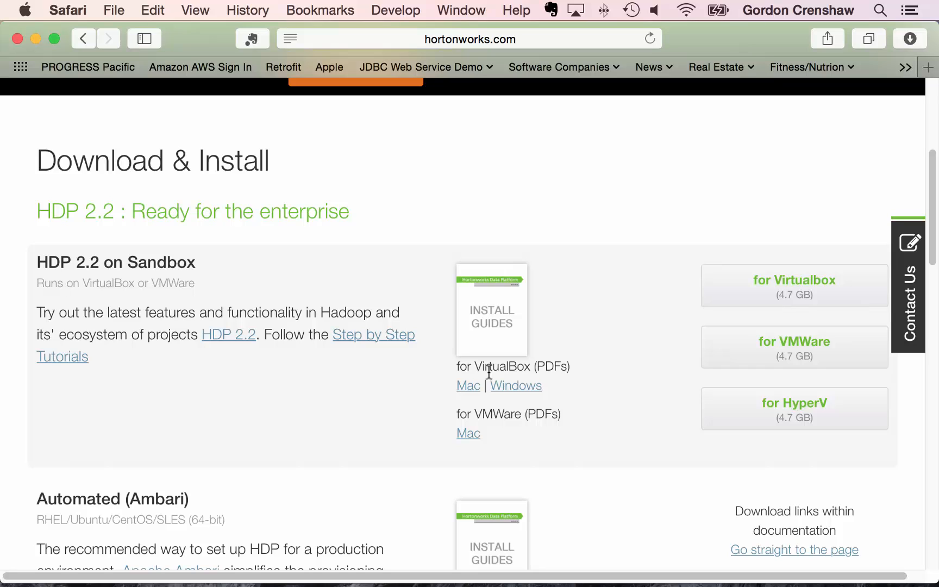
click(472, 386)
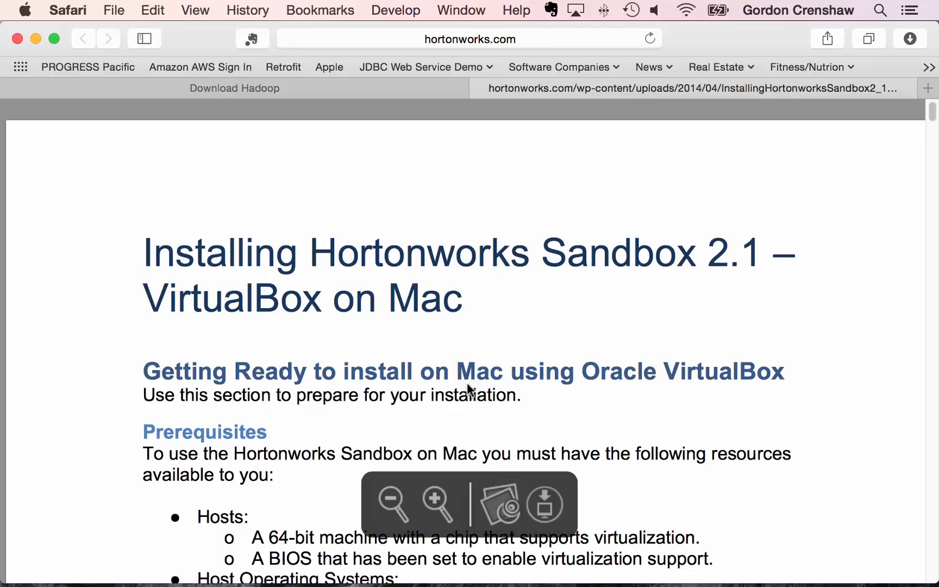
scroll(469, 388, down, 6)
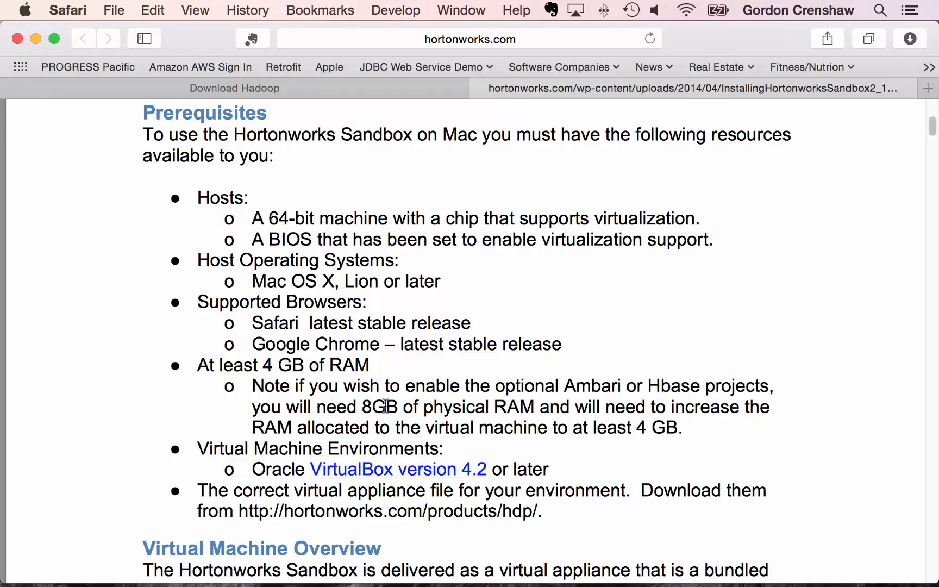
click(480, 86)
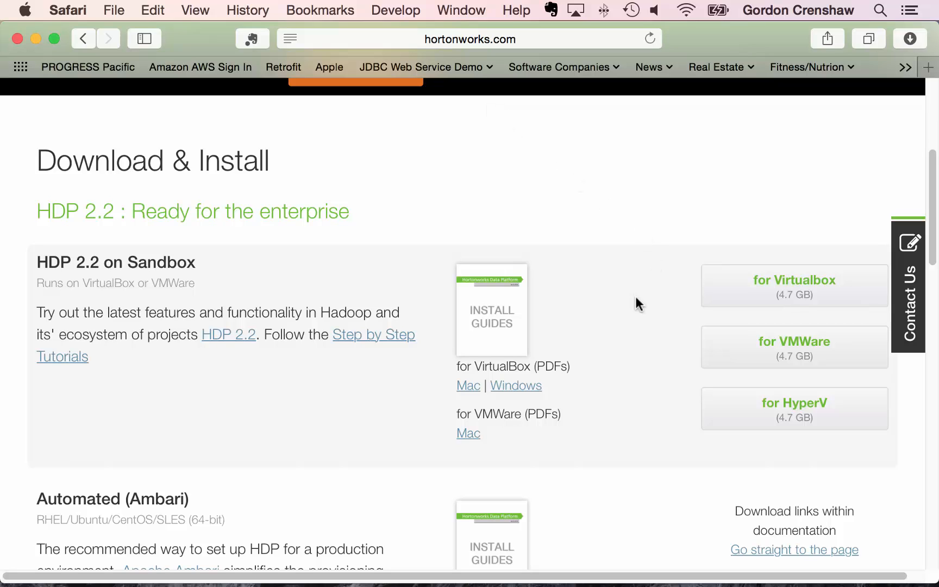
- Download the Sandbox for VMWare and confirm Hortonworks+Sandbox+2.2+VMWare.ova is in Downloads
click(769, 340)
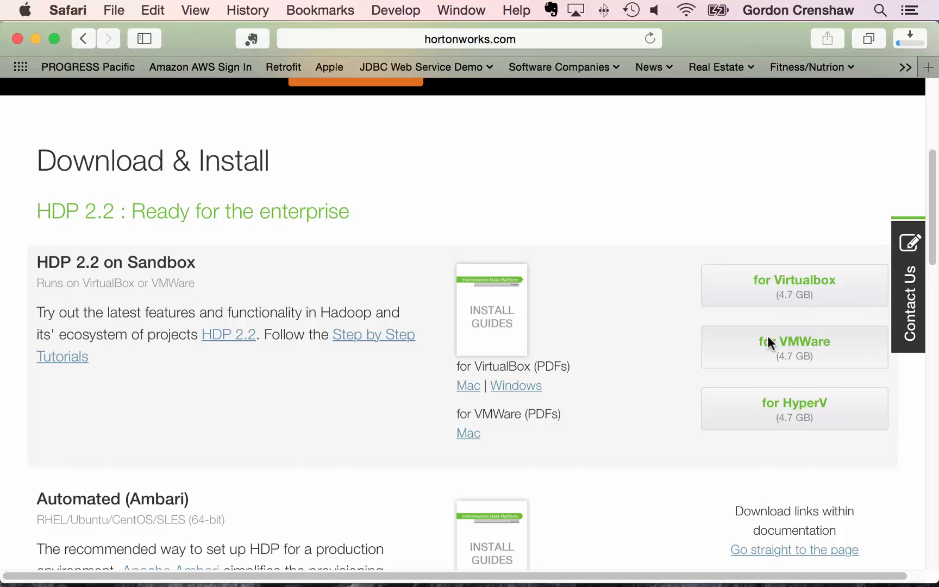
mouse_move(769, 584)
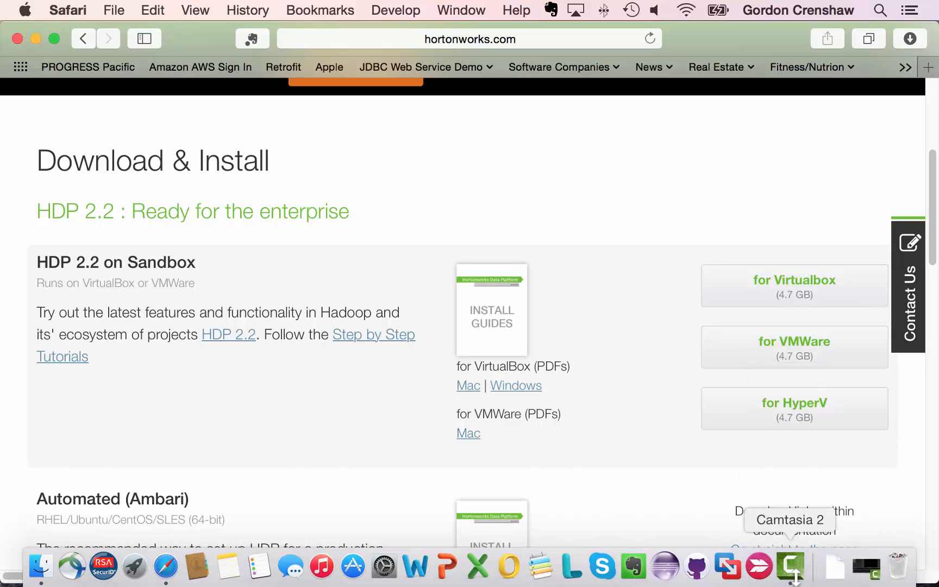
click(835, 566)
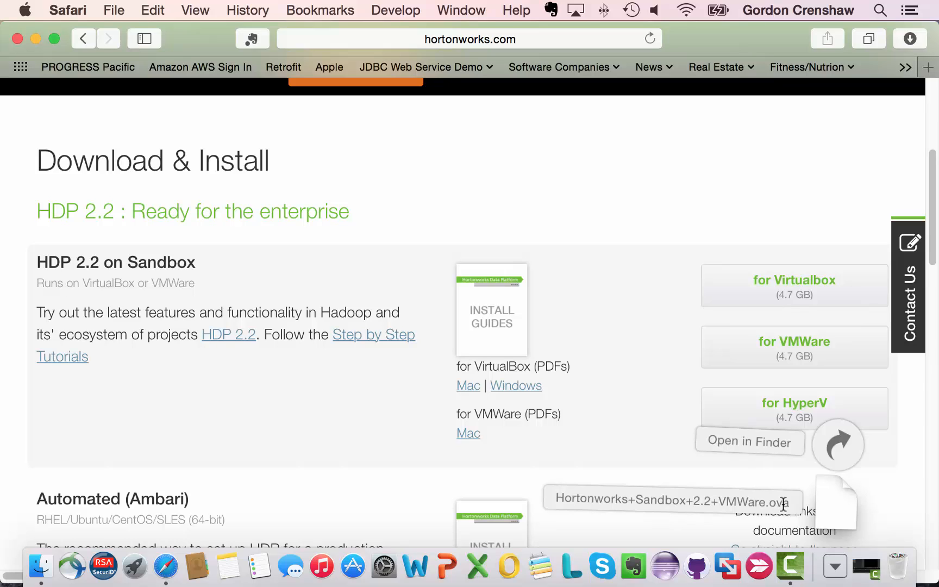
click(833, 569)
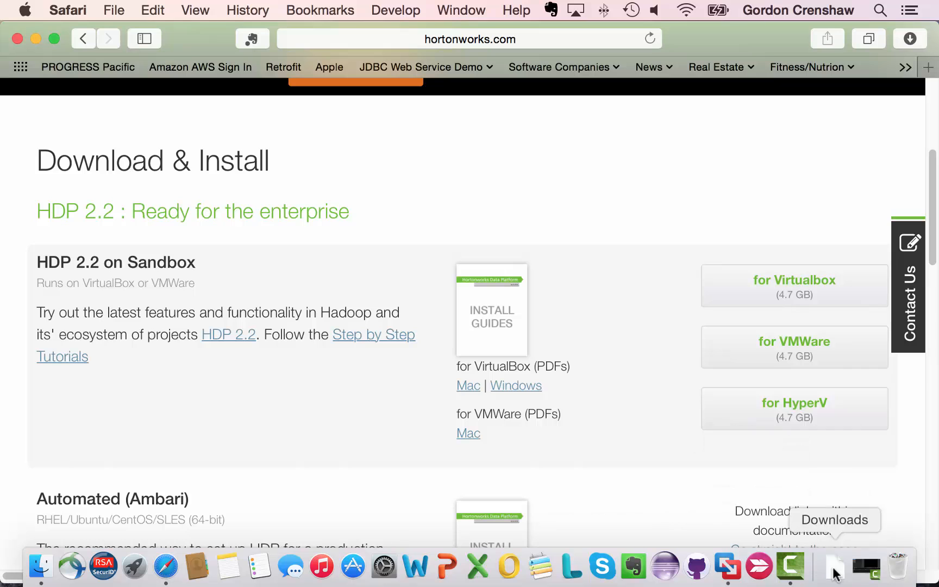
- Launch VMware Fusion and pick Hortonworks+Sandbox+2.2+VMWare.ova from Downloads as the machine to import
click(730, 568)
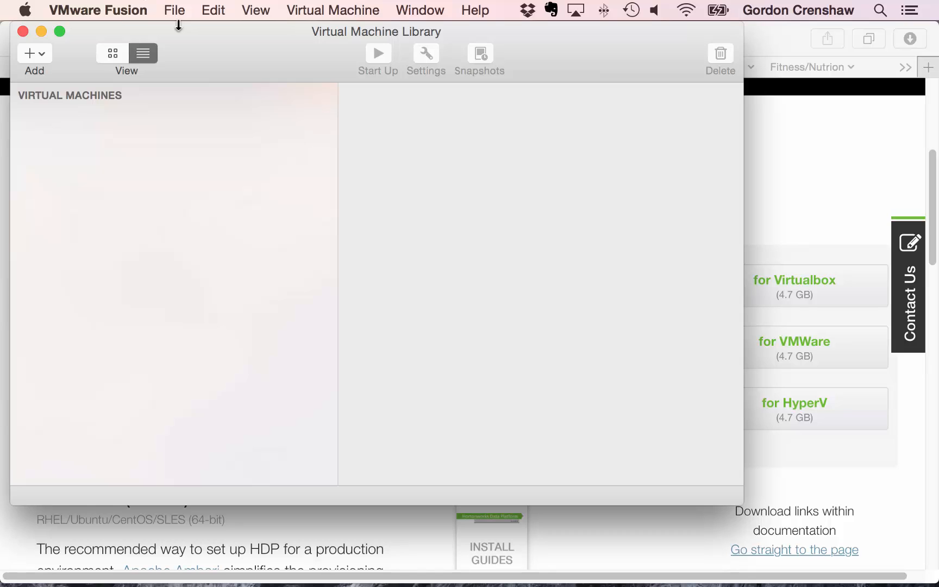
click(176, 11)
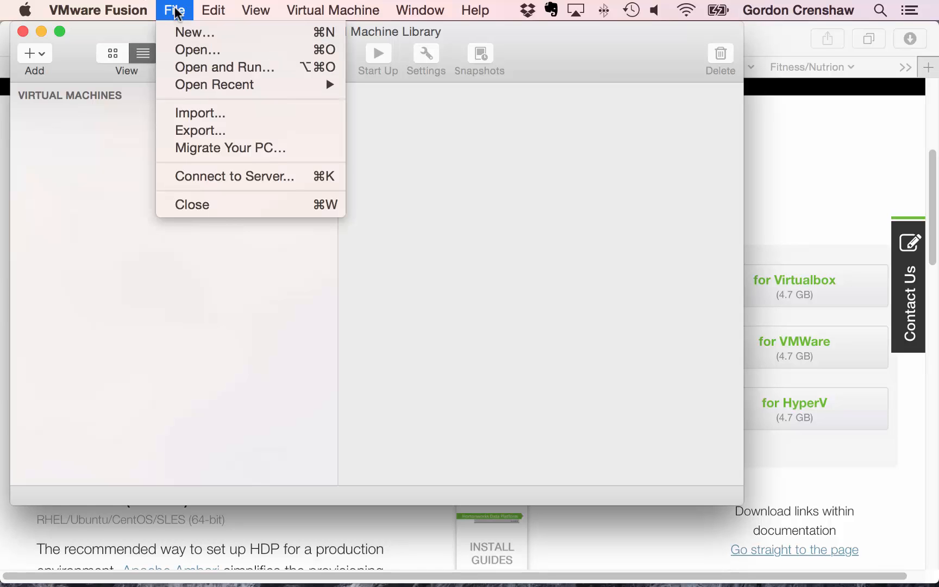
click(191, 113)
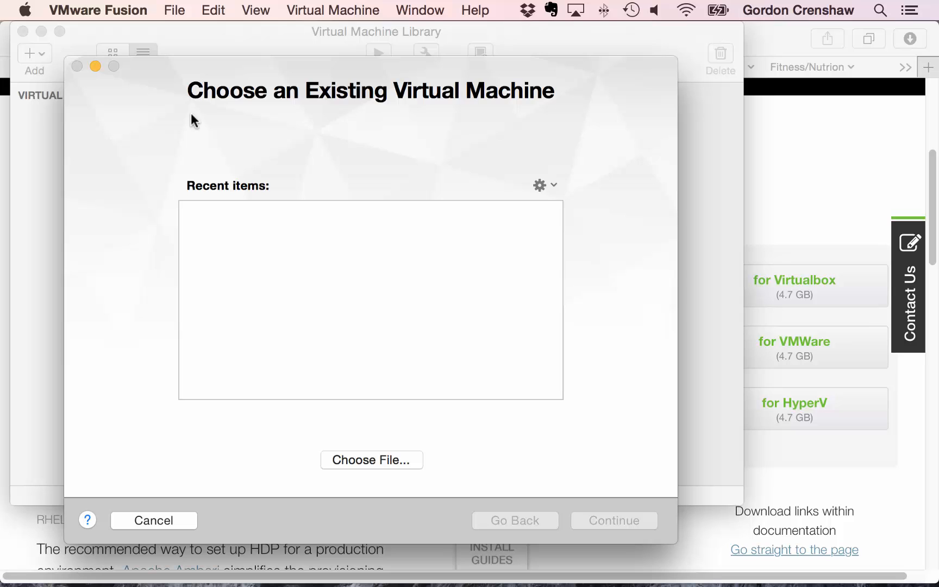
click(340, 464)
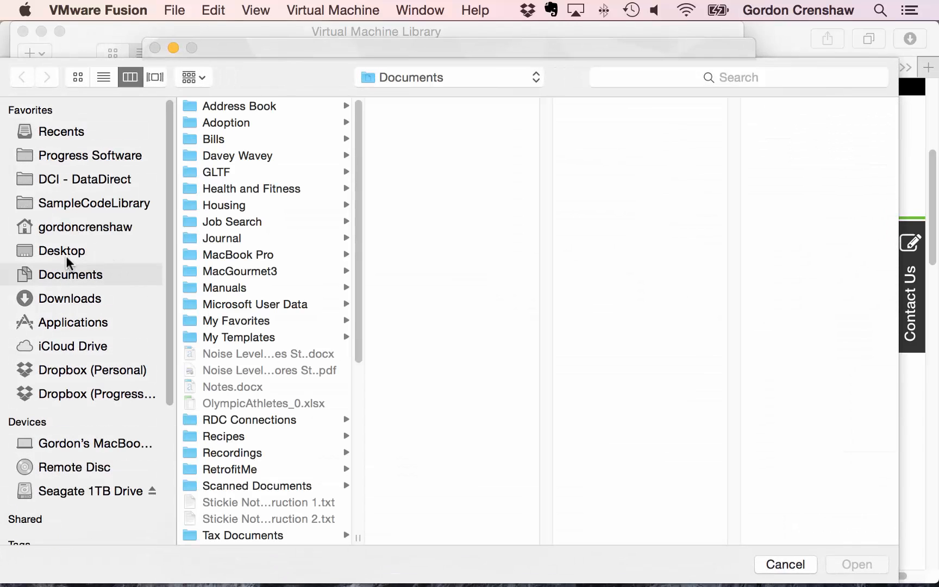
click(61, 299)
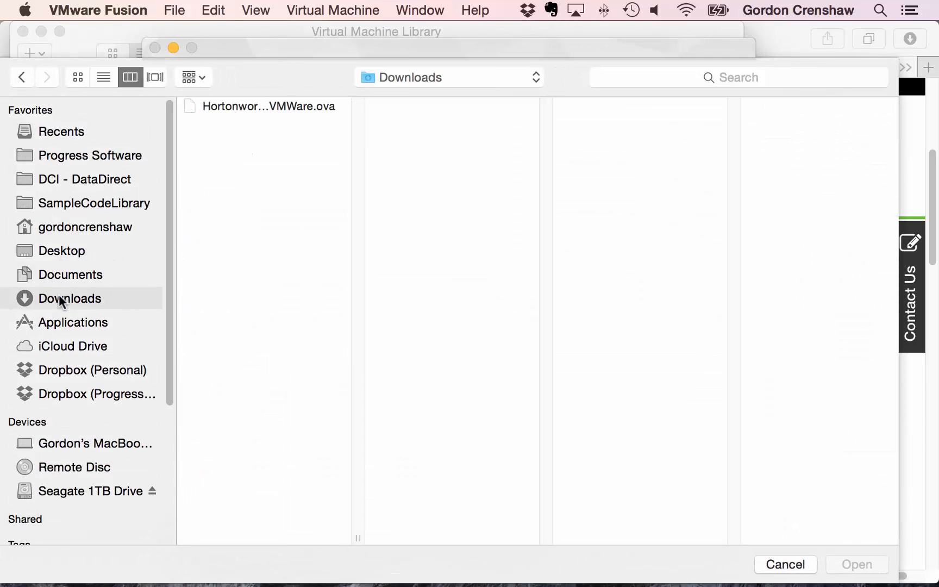
click(243, 106)
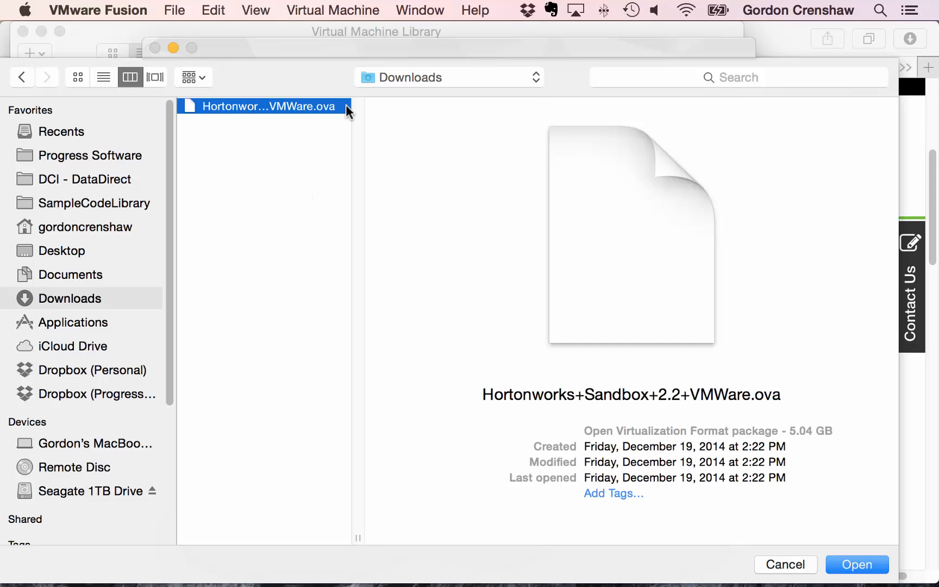
click(862, 566)
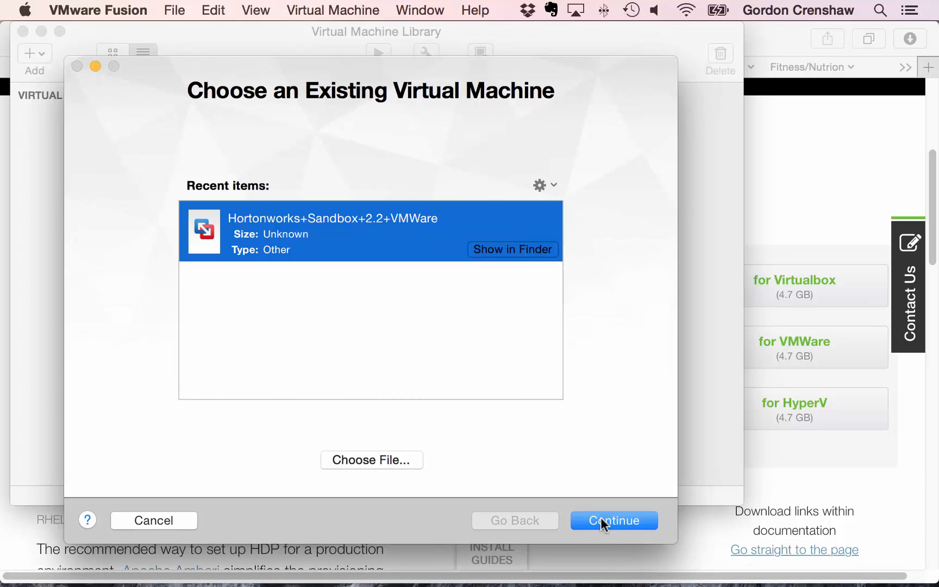
- Save the imported sandbox into a new Desktop folder named VMware and run the import
click(602, 518)
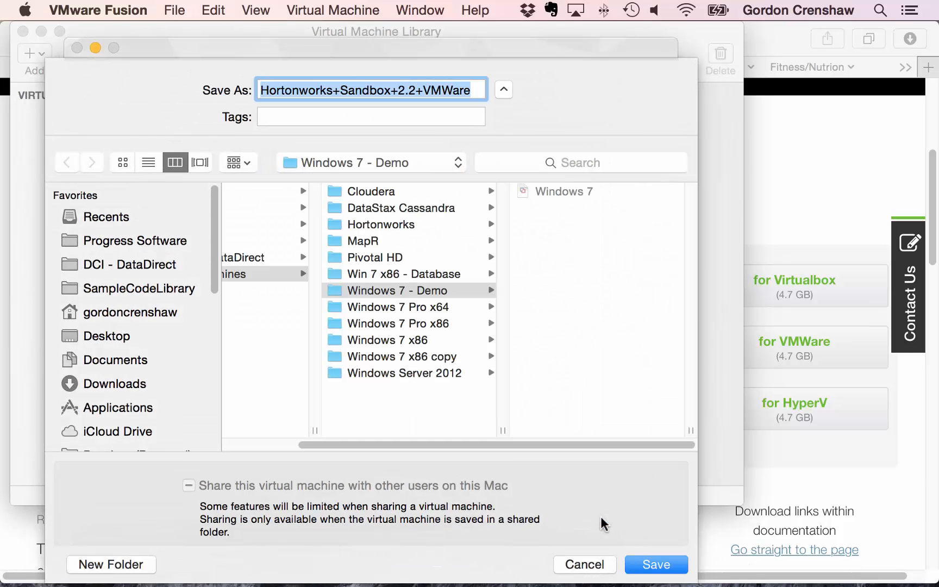
click(124, 336)
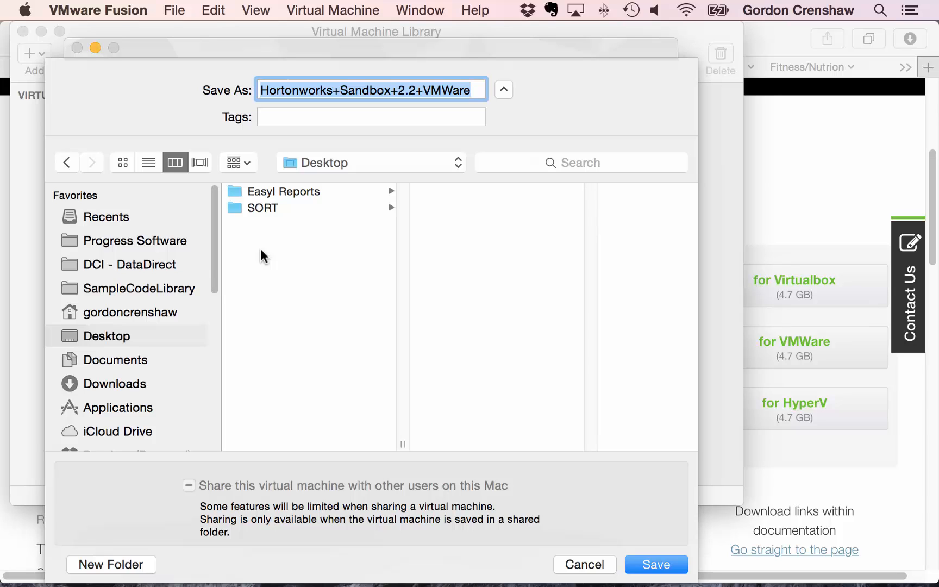
click(108, 564)
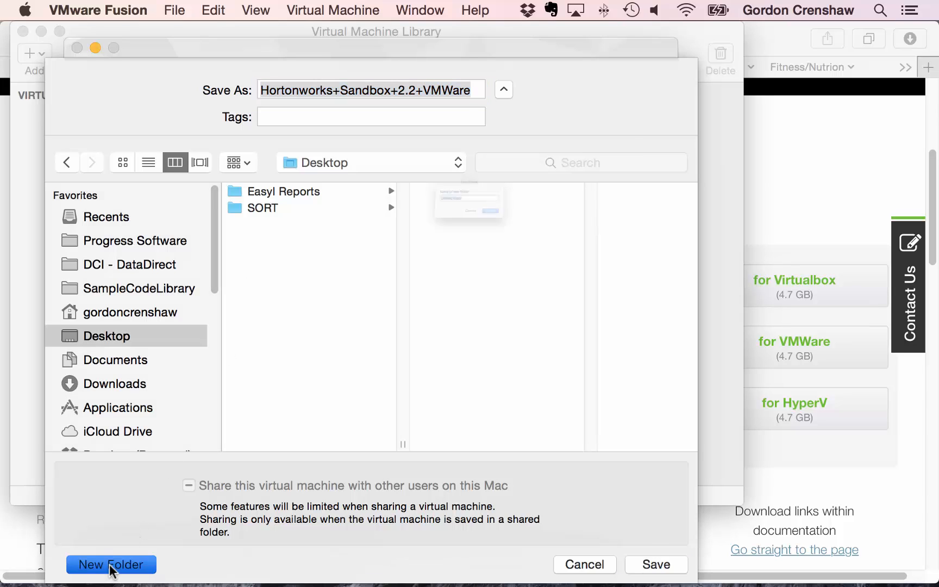
text(VMware)
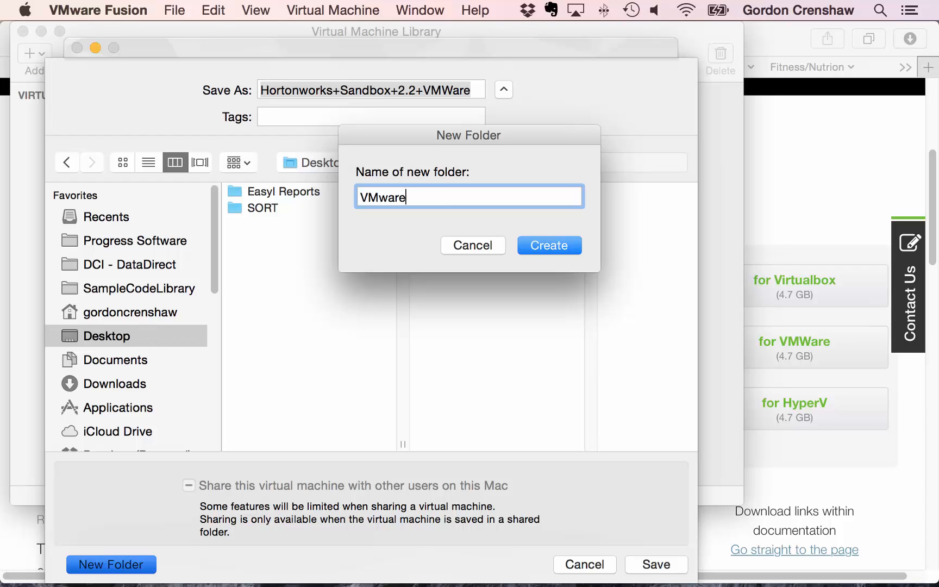
key(Return)
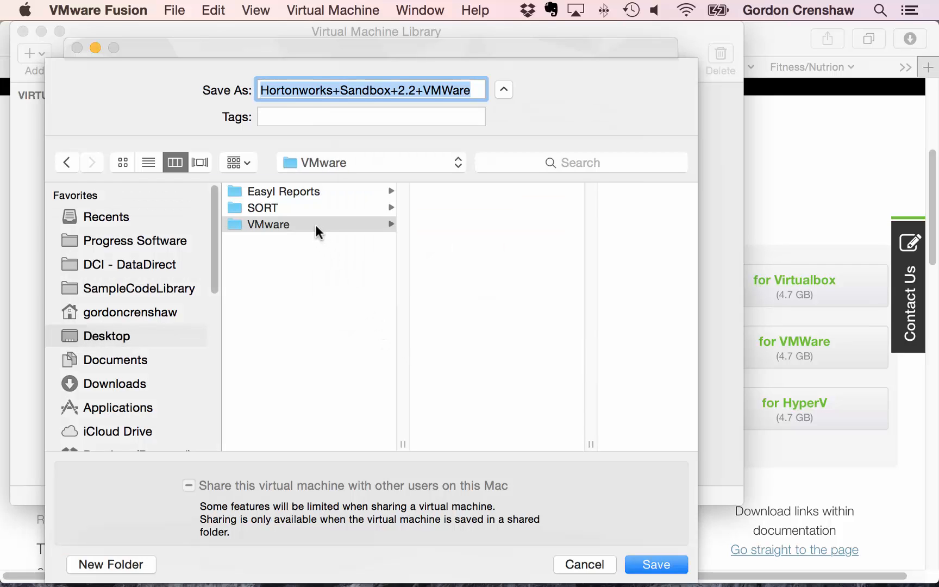
click(642, 565)
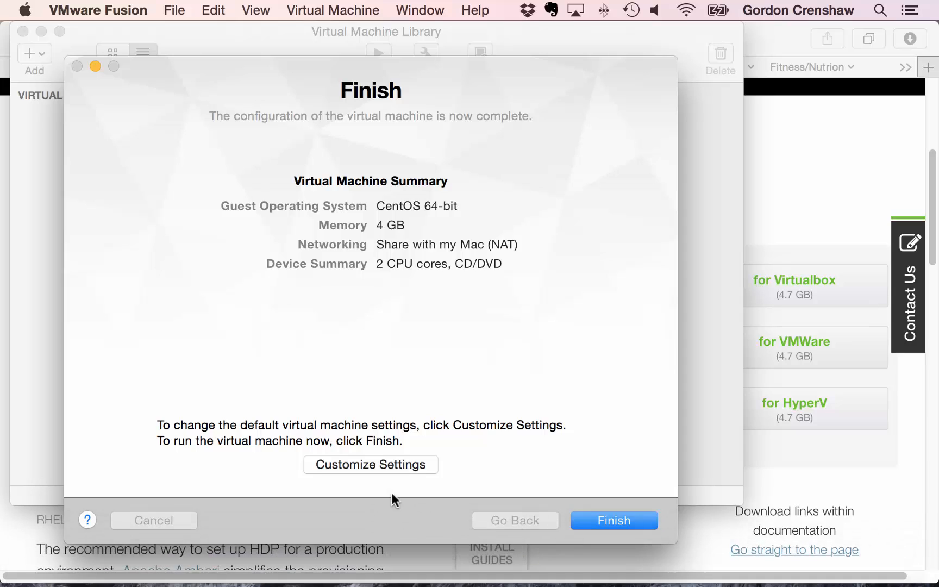
- Change the sandbox VM's memory from 4096 MB to 8192 MB, then start the VM
click(378, 464)
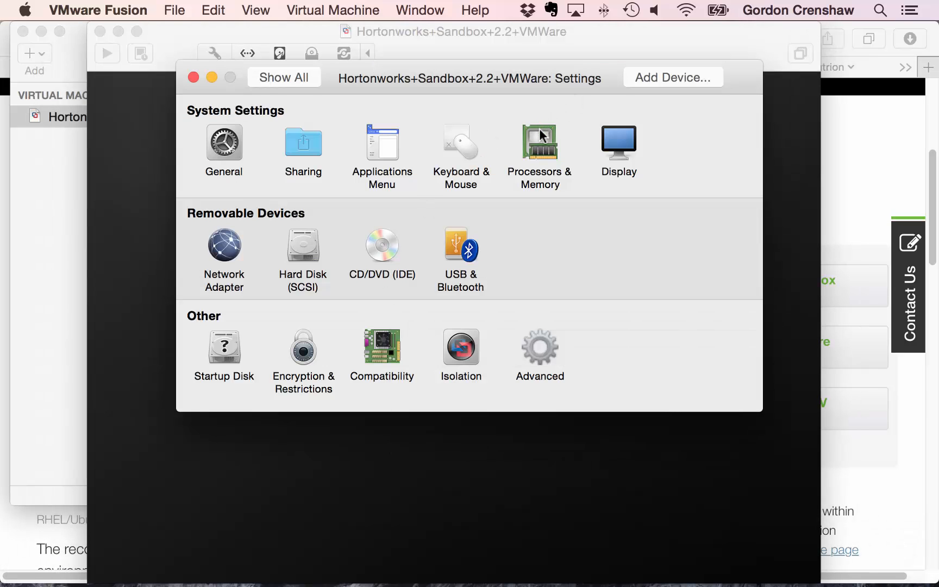
click(541, 135)
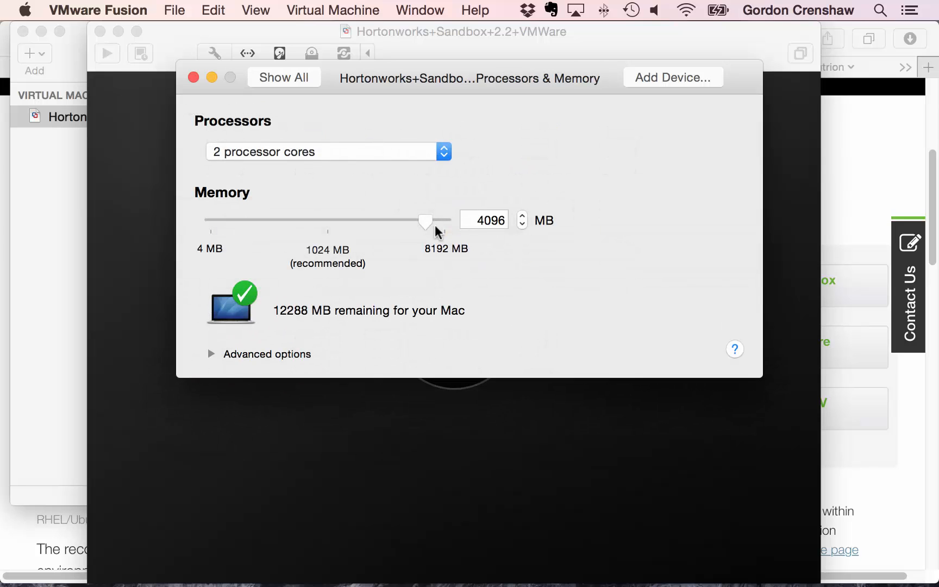
drag(473, 220, 515, 220)
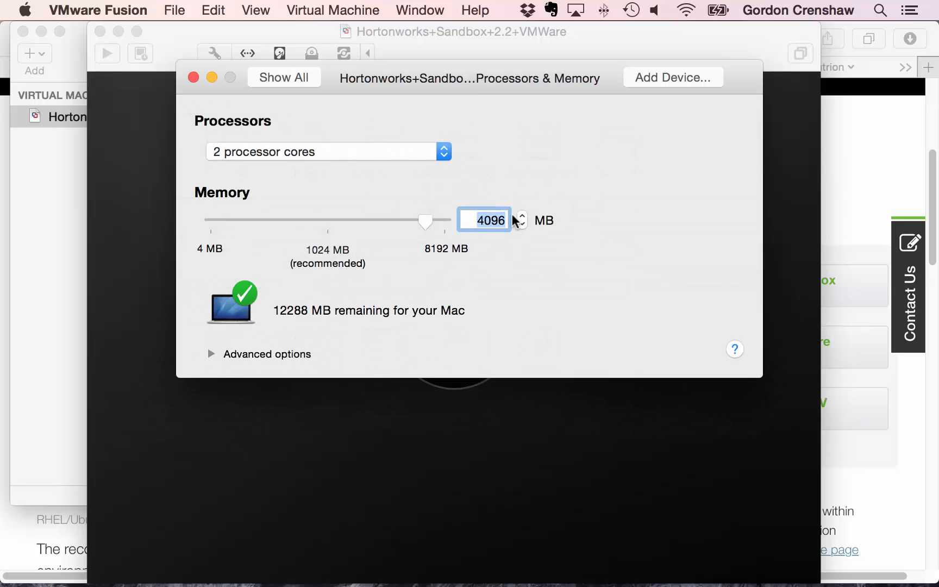
text(819)
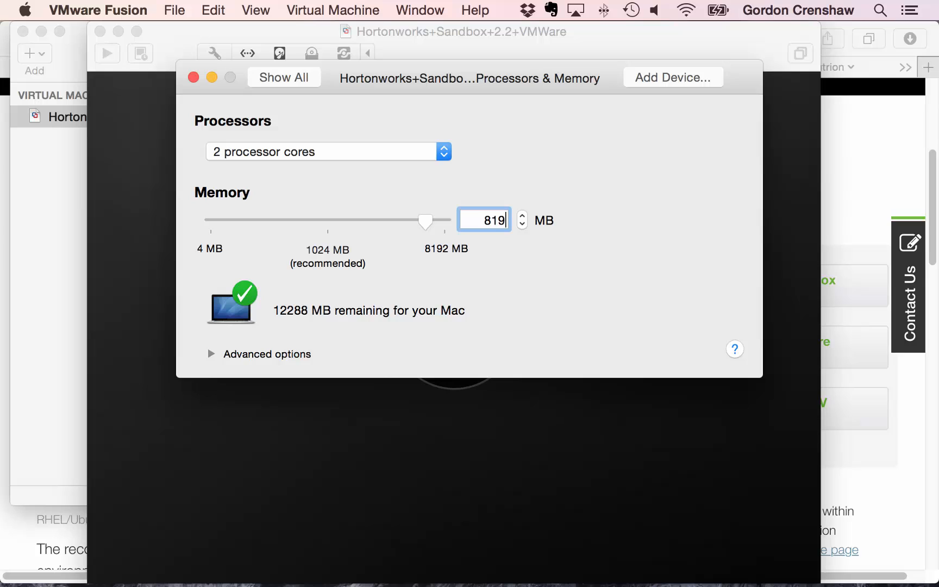
text(2)
key(Return)
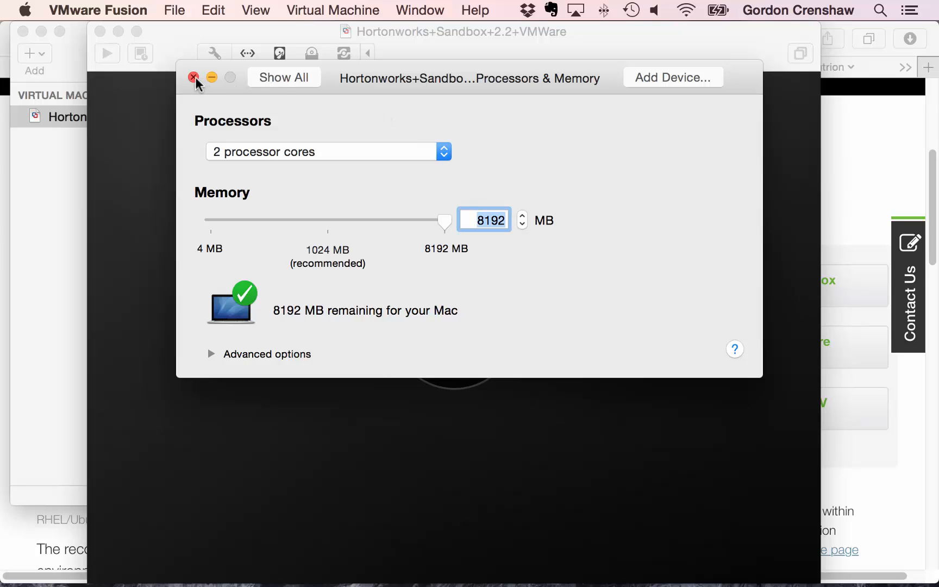
click(193, 77)
click(442, 318)
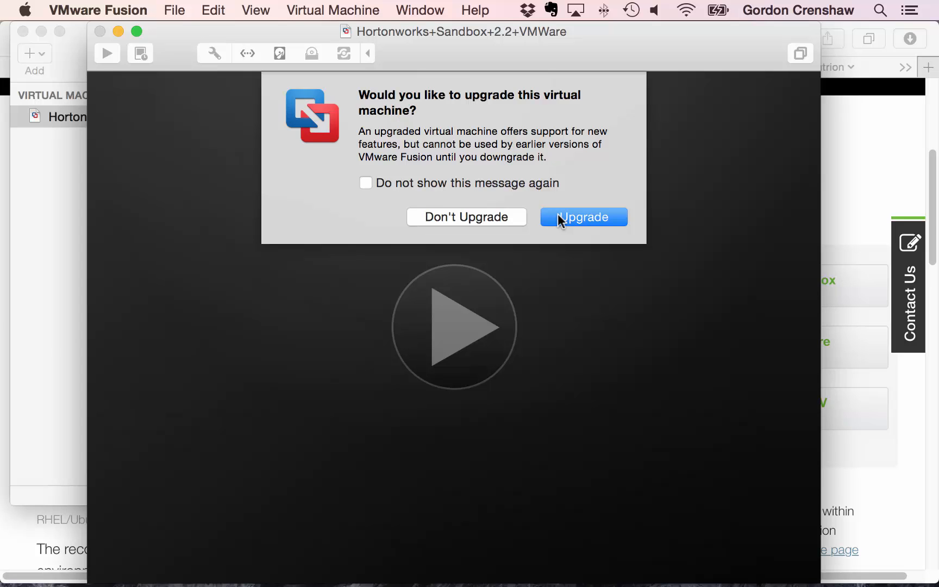
- Accept the virtual machine upgrade and let the sandbox boot to address 172.16.57.142
click(560, 217)
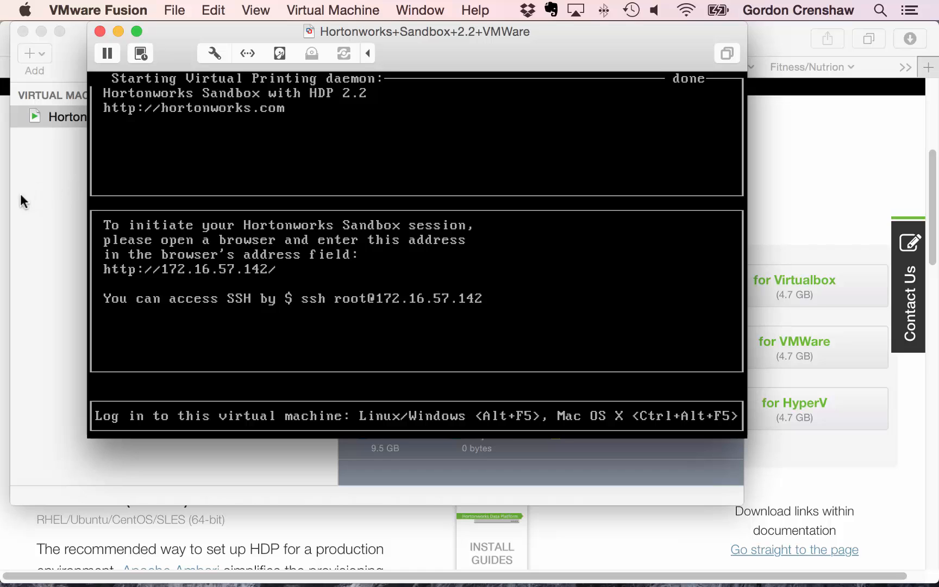
click(3, 195)
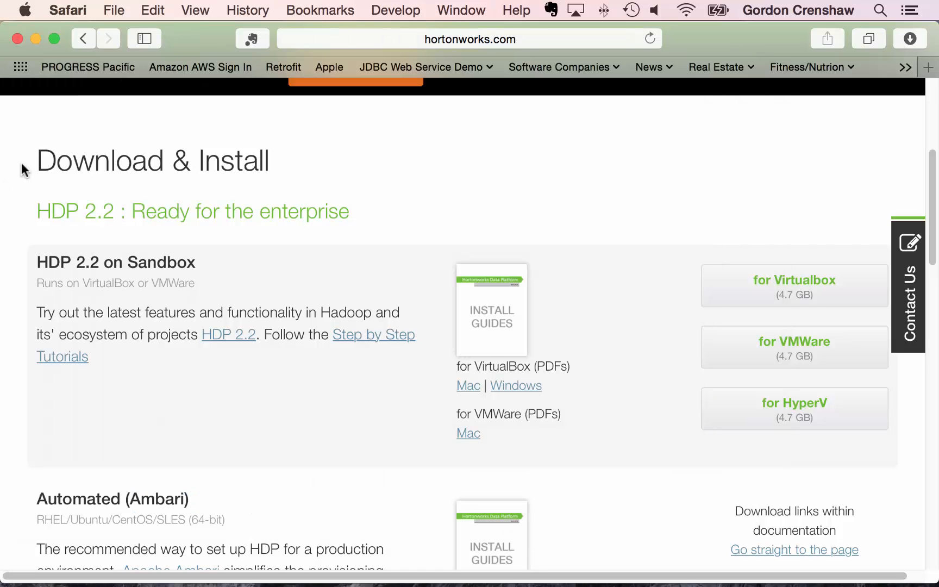
click(506, 40)
text(httpp)
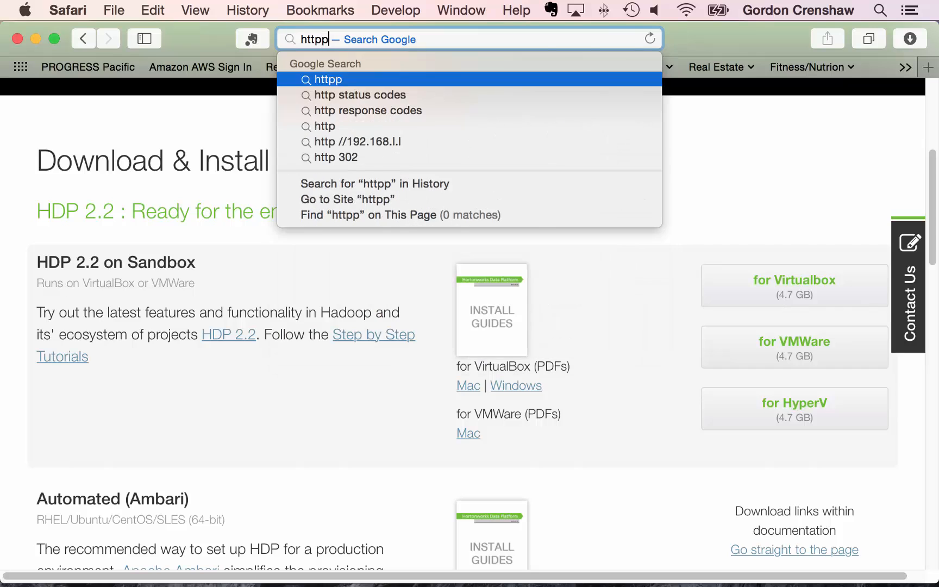
key(BackSpace)
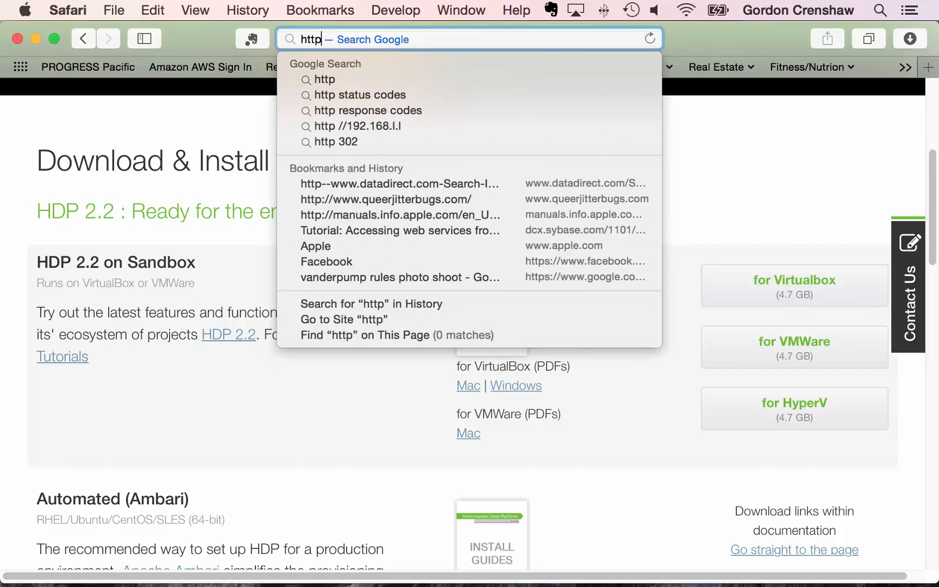
text(://172)
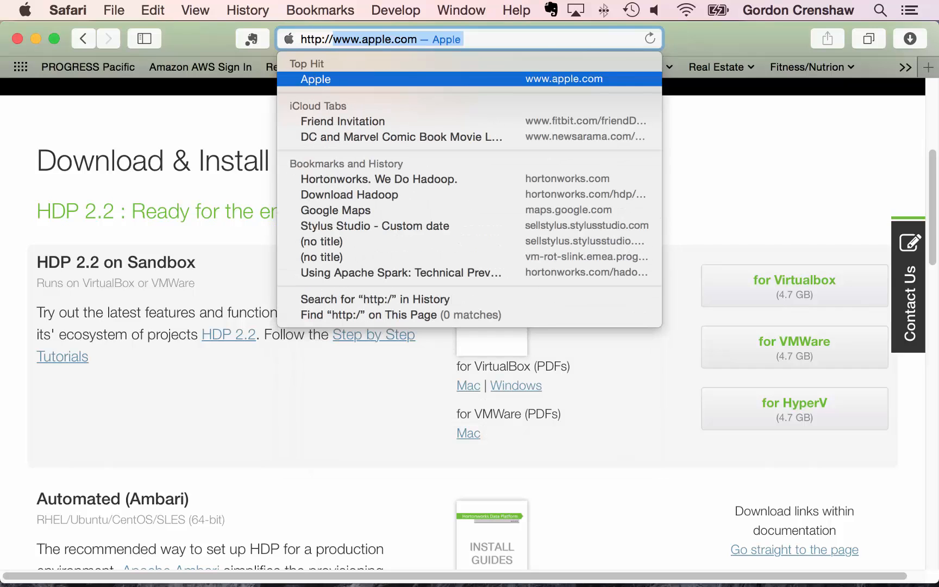
text(.1)
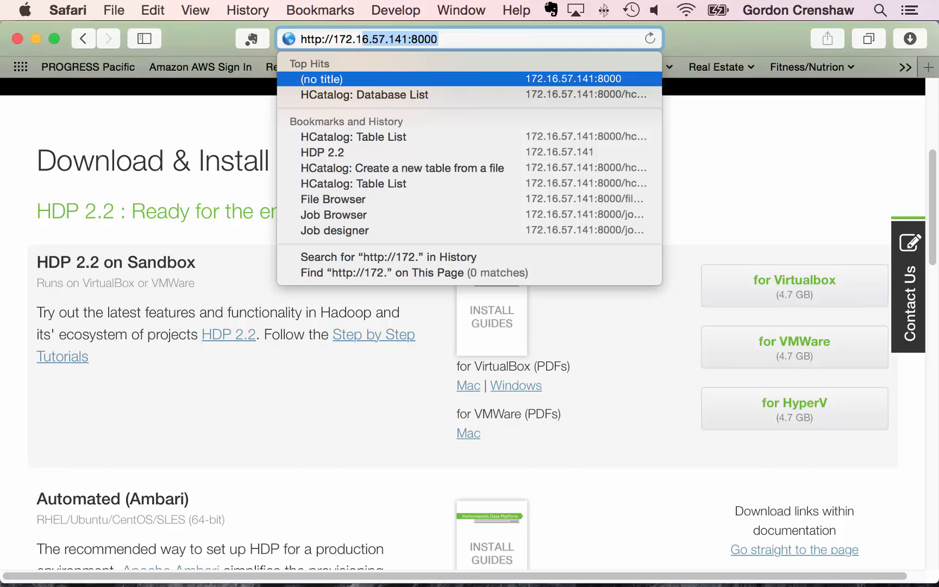
text(6.57.142)
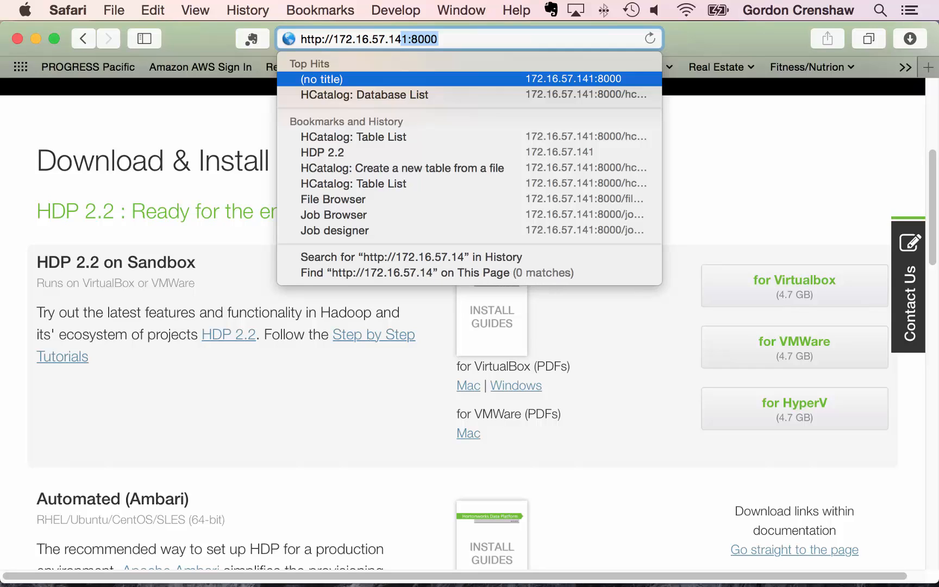
key(Return)
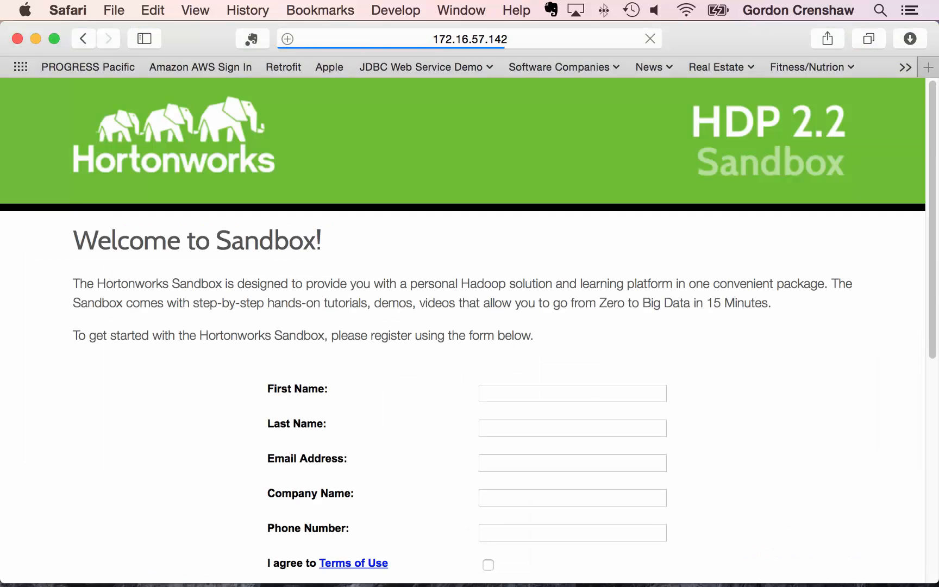
scroll(601, 250, down, 3)
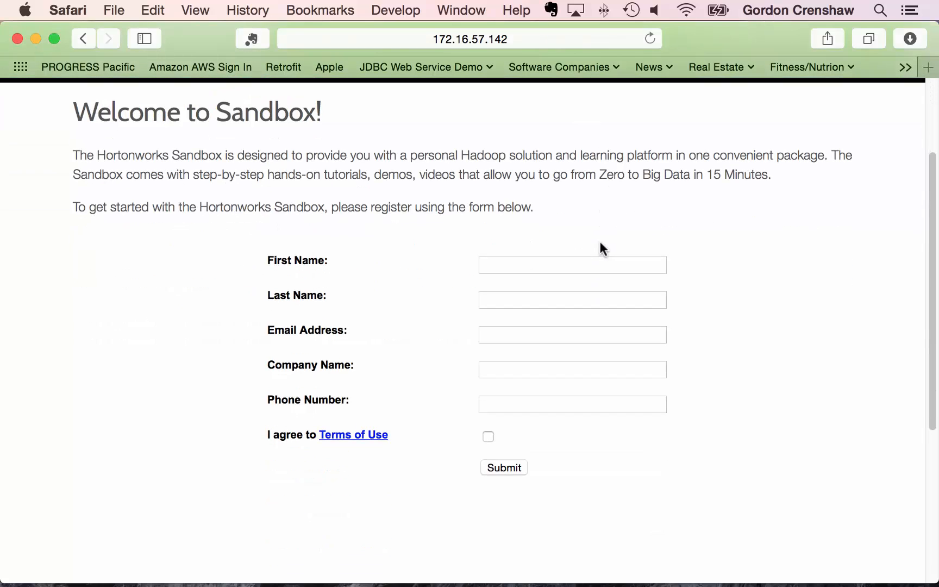
- Fill in first and last name, e-mail, company and phone, accept the Terms of Use, and submit
click(560, 264)
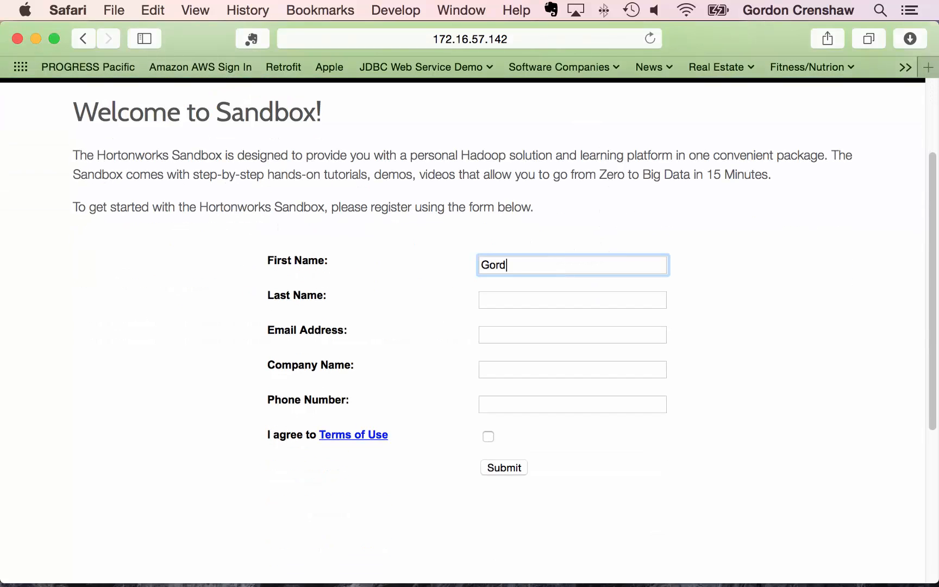
key(Tab)
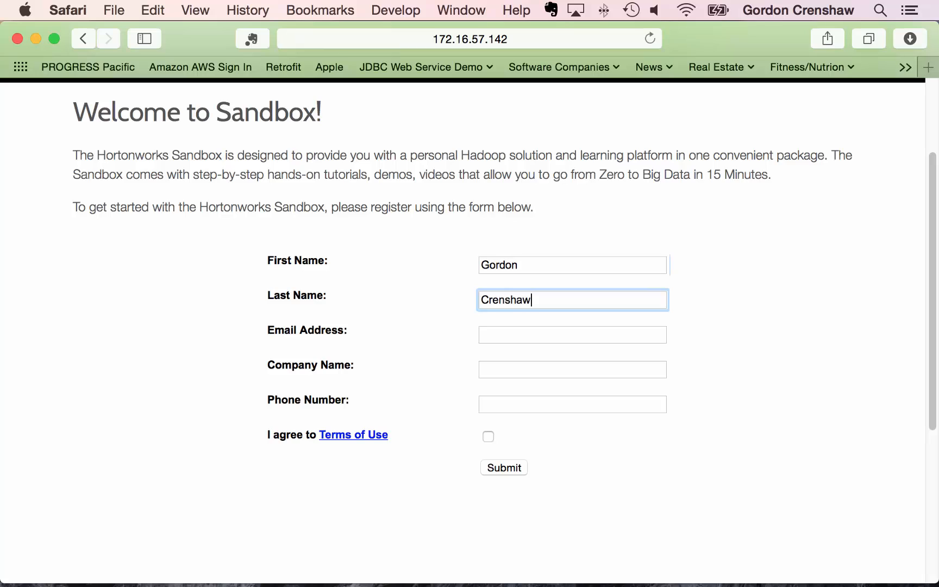
key(Tab)
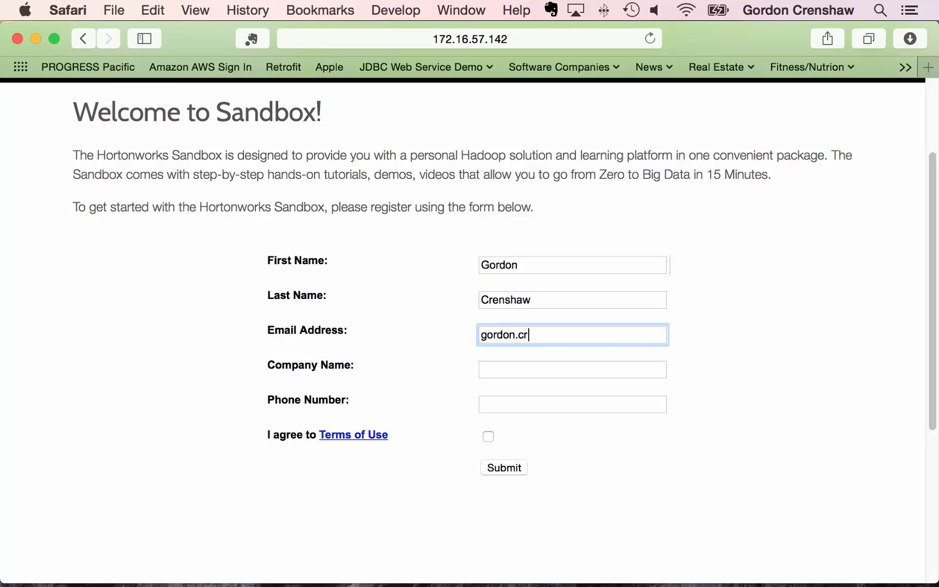
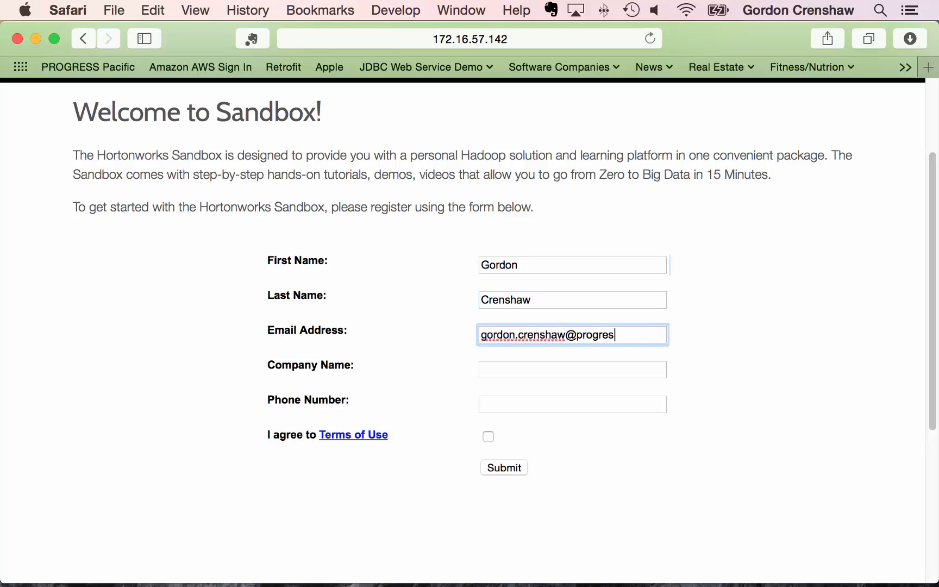
key(Tab)
text(Progress)
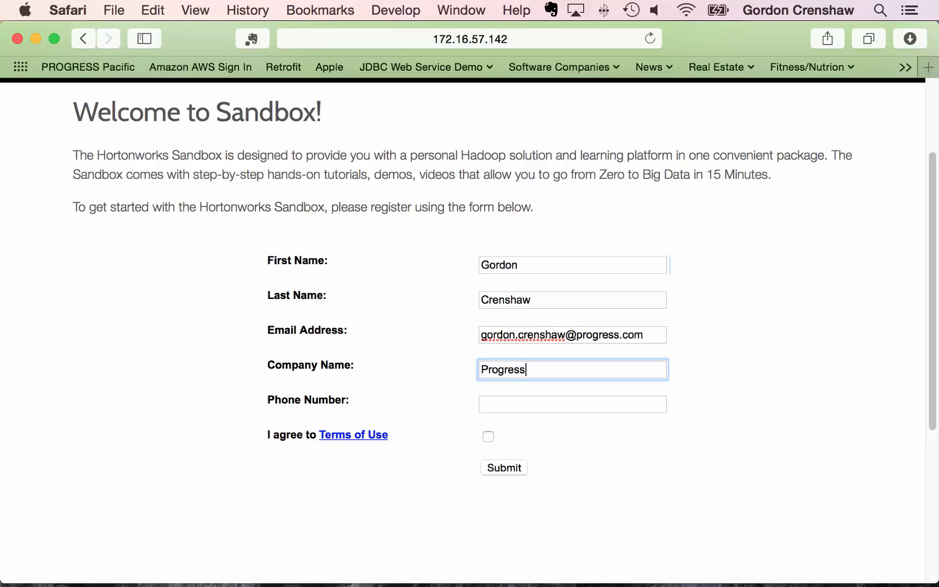
key(Tab)
text(415-)
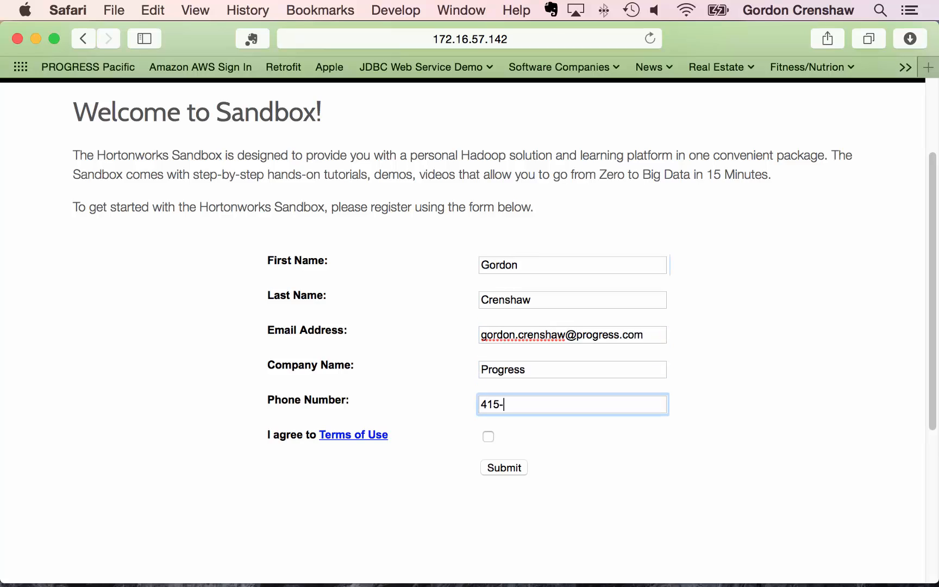
text(555-1212)
click(487, 436)
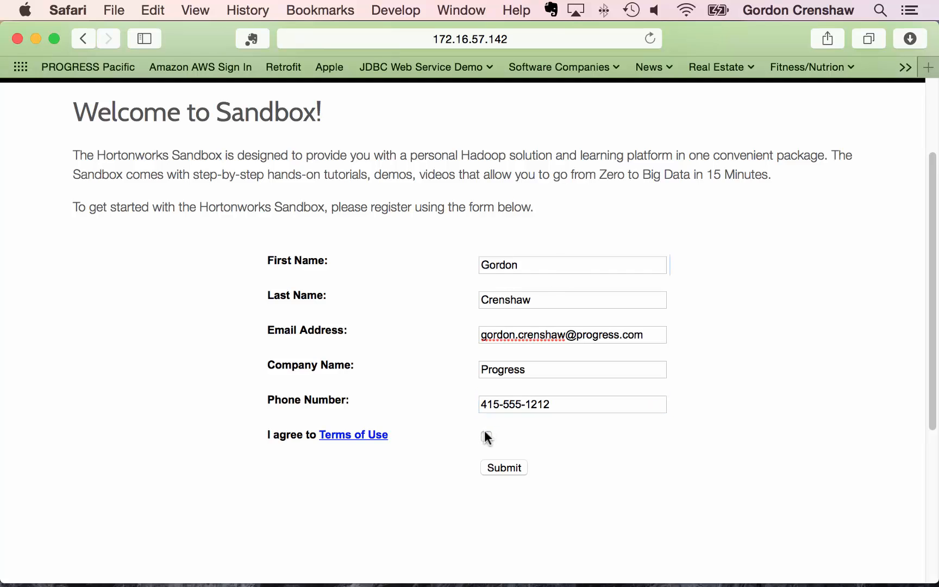
click(499, 466)
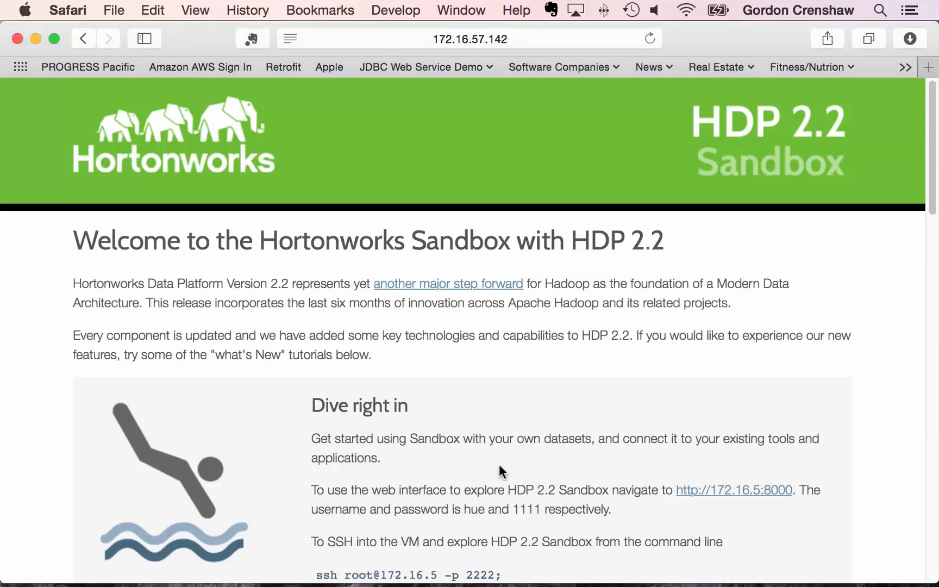
scroll(499, 465, down, 3)
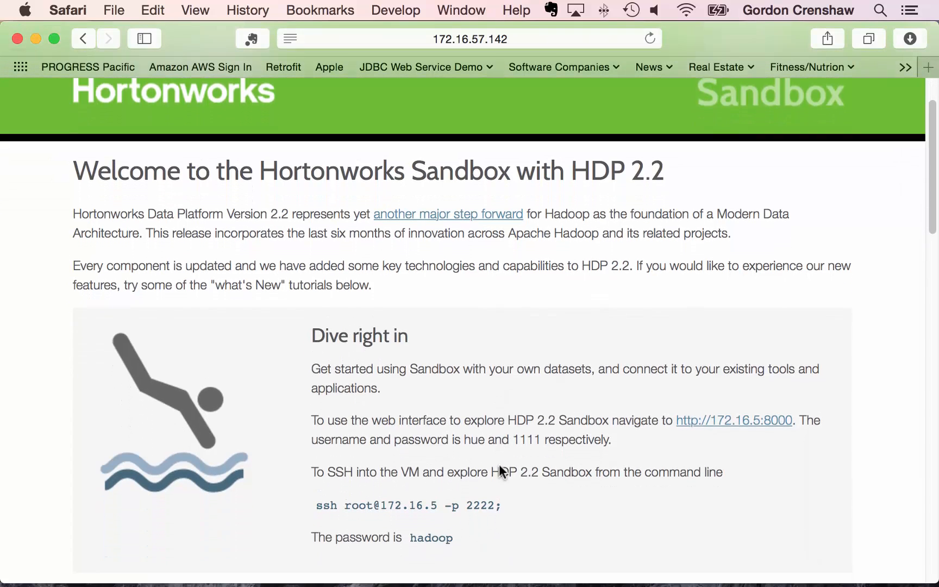
scroll(500, 471, down, 2)
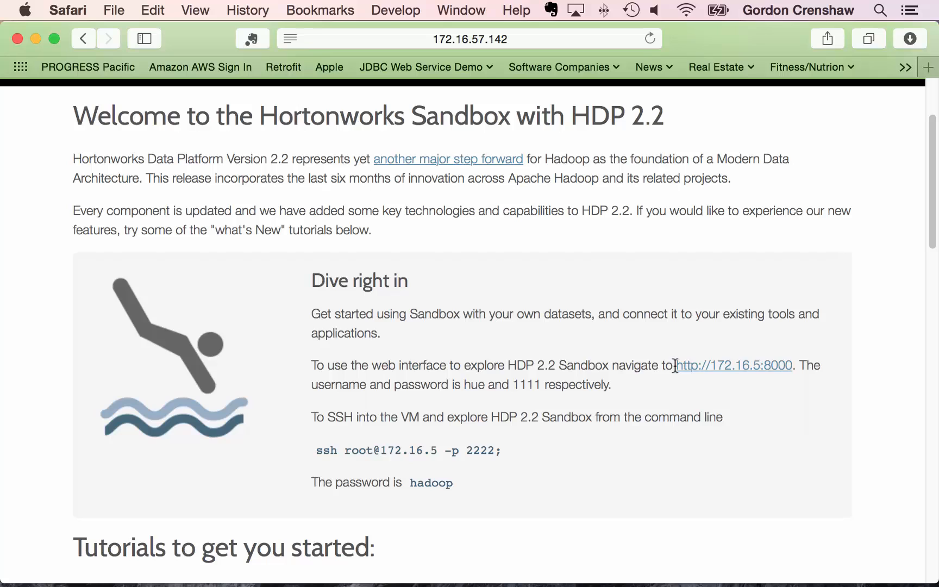
drag(675, 365, 792, 364)
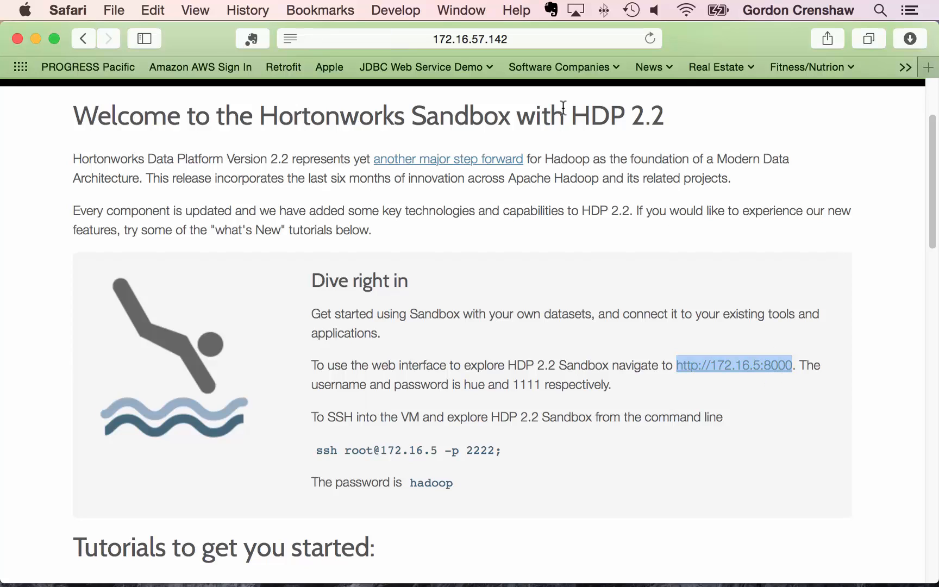
- Open 172.16.57.142:8000 and scroll down Hue's home page to the HDP 2.2 component versions
click(536, 39)
click(497, 38)
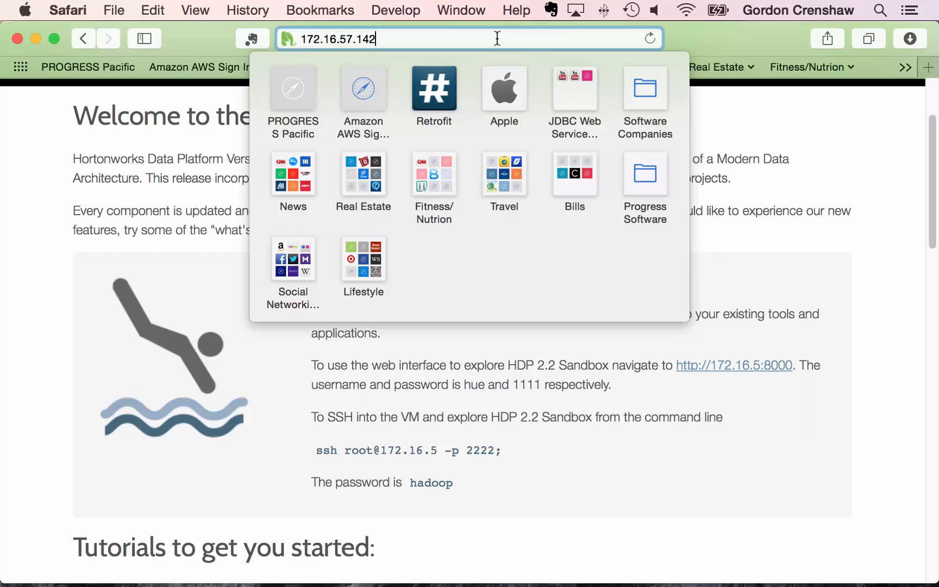
text(:8000)
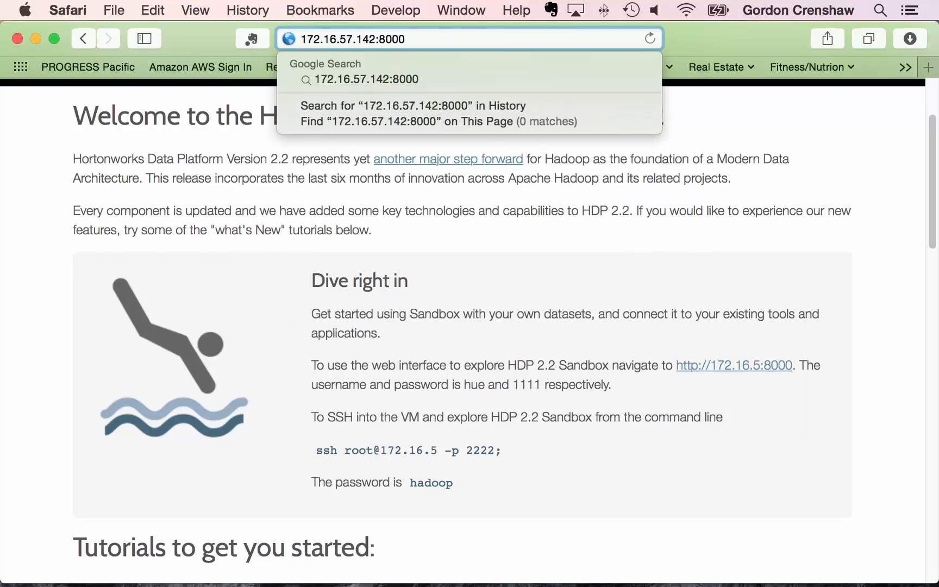
key(Return)
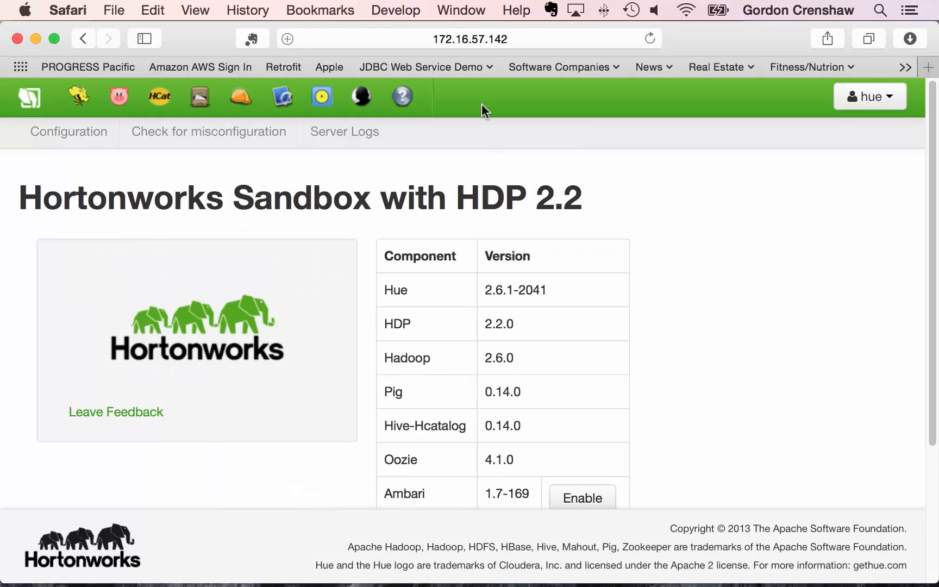
scroll(483, 239, down, 2)
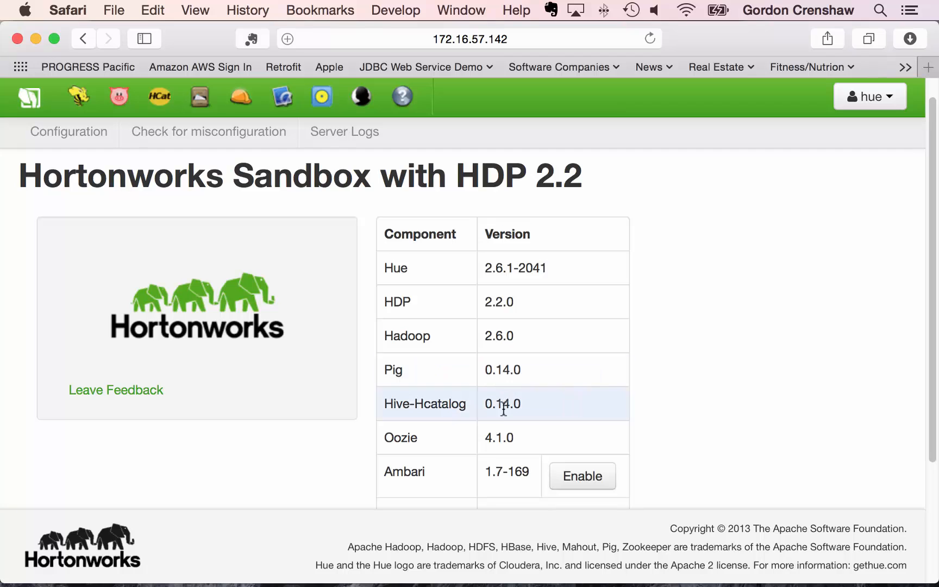
scroll(504, 411, down, 10)
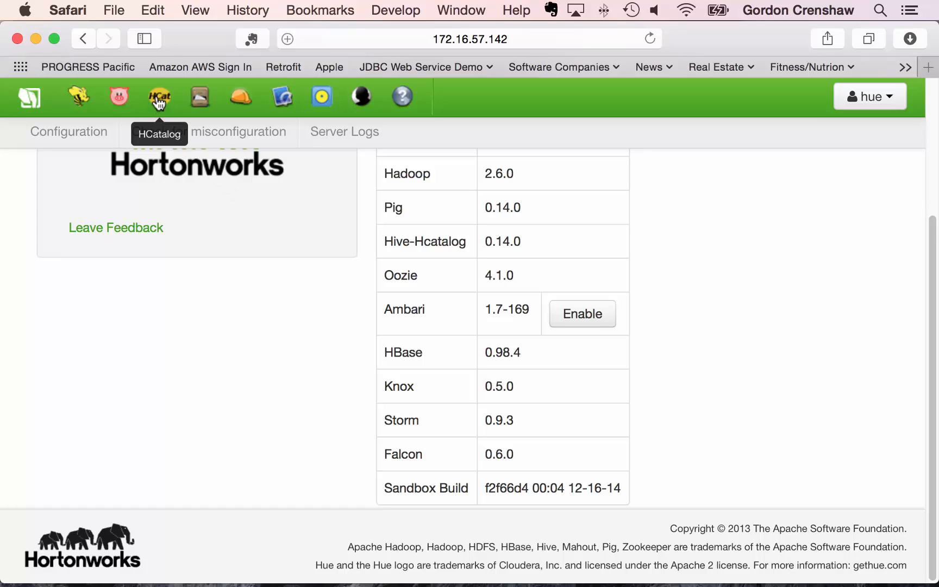
click(159, 101)
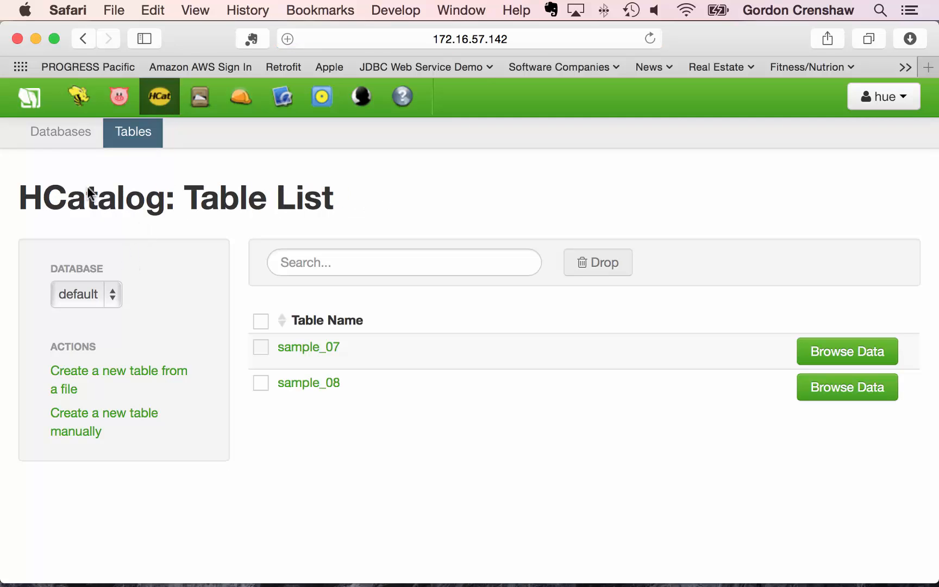
click(70, 138)
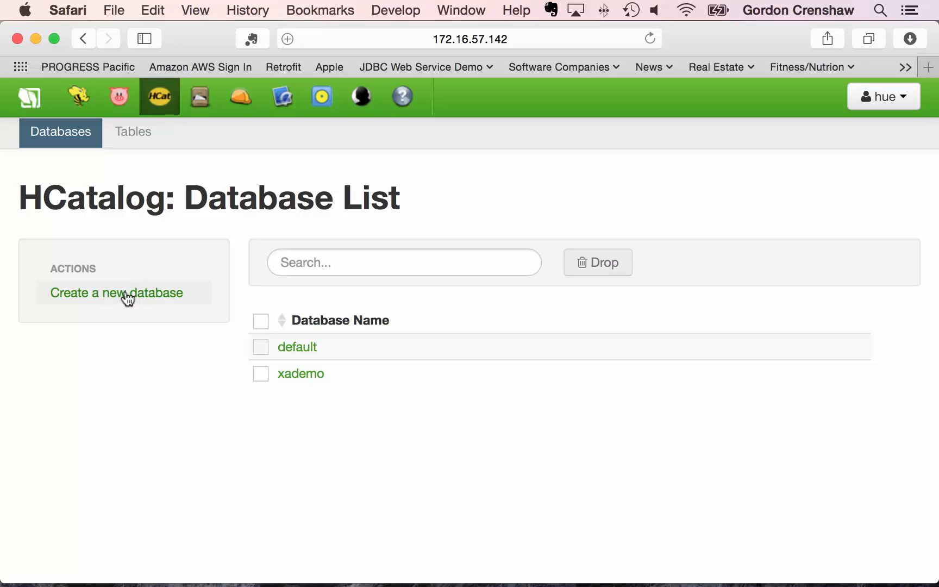
click(127, 134)
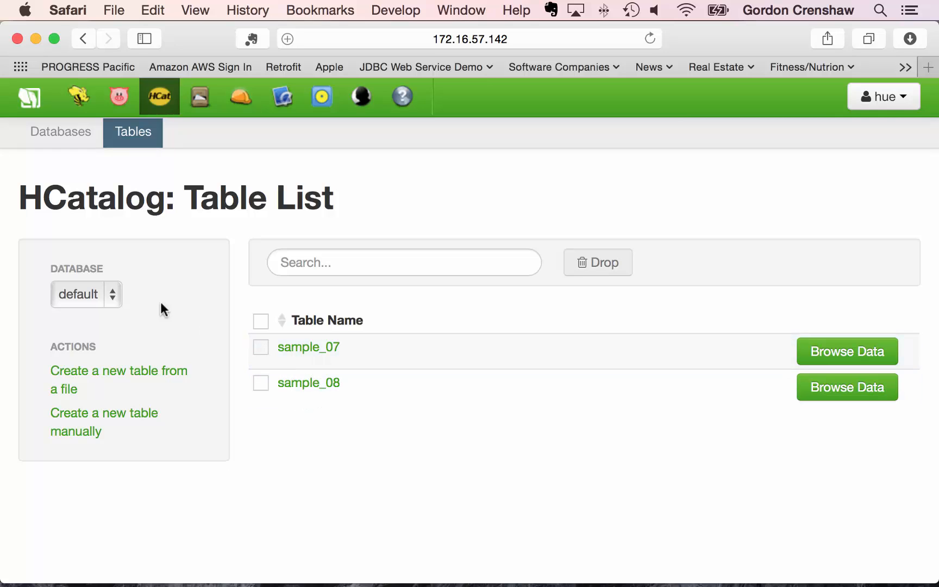
click(111, 293)
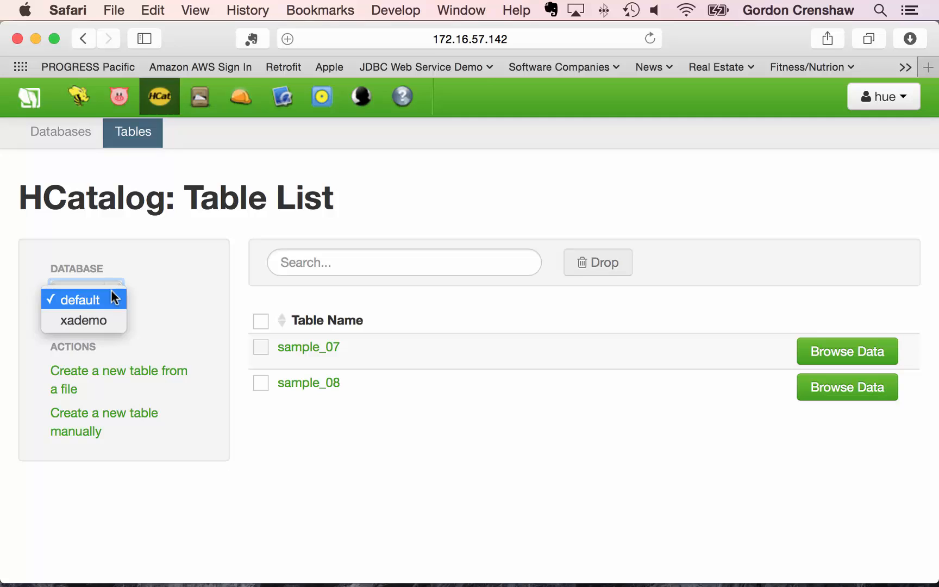
click(100, 321)
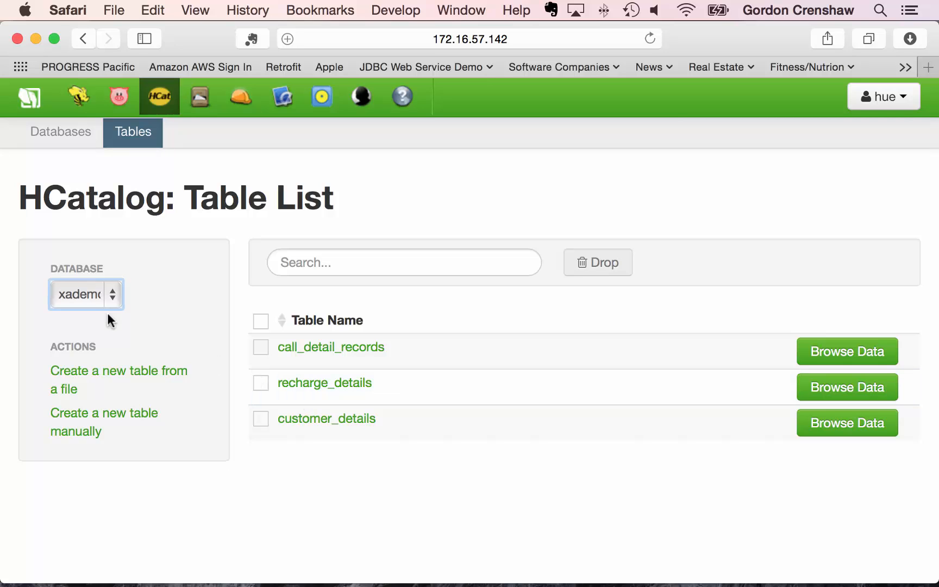
click(110, 296)
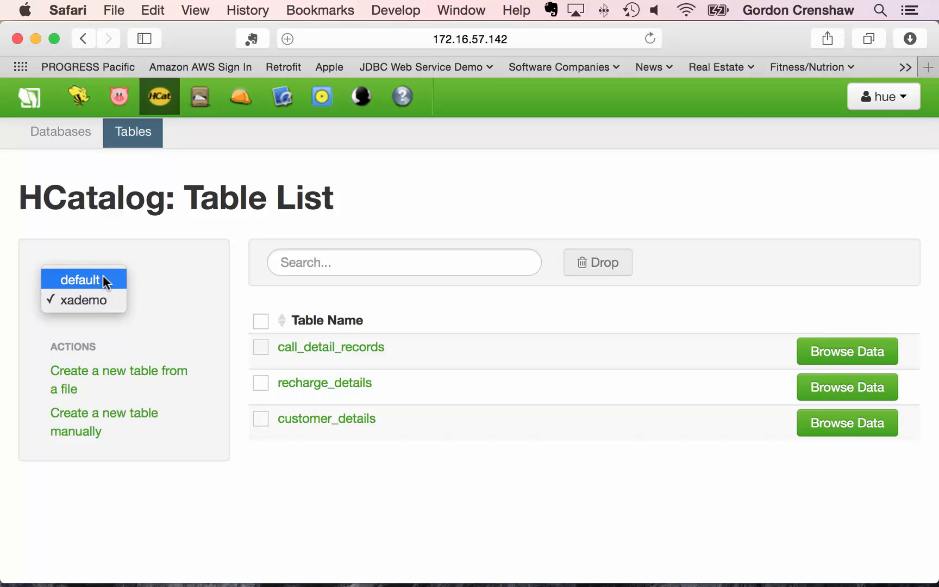
click(104, 276)
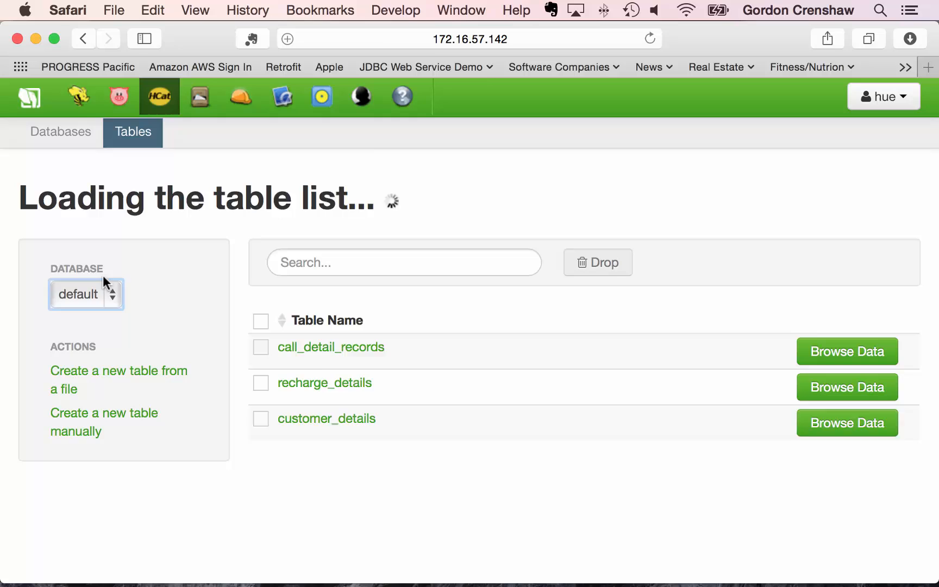
click(246, 291)
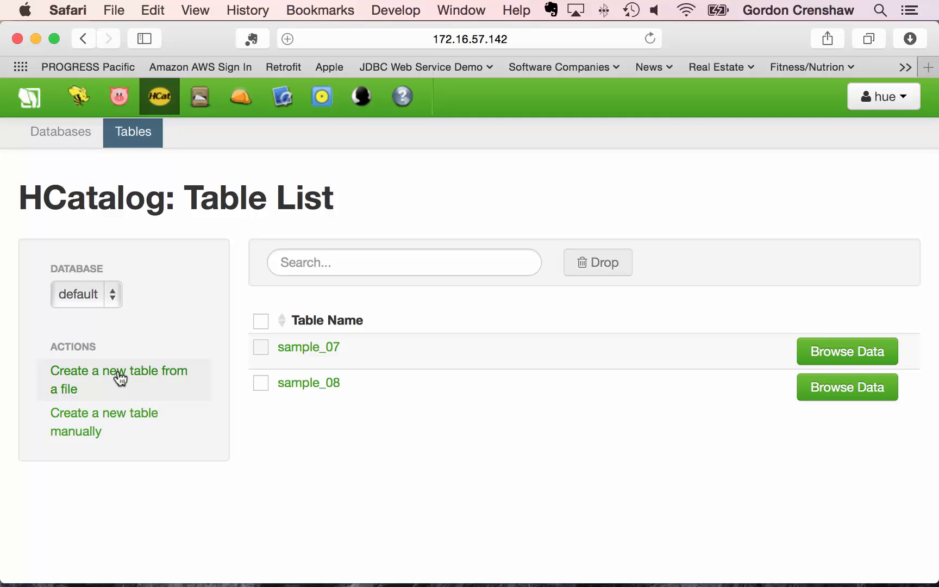
- Create a table from a file, uploading All_Starbucks_Locations_in_the_World.csv into /user/hue as input
click(120, 379)
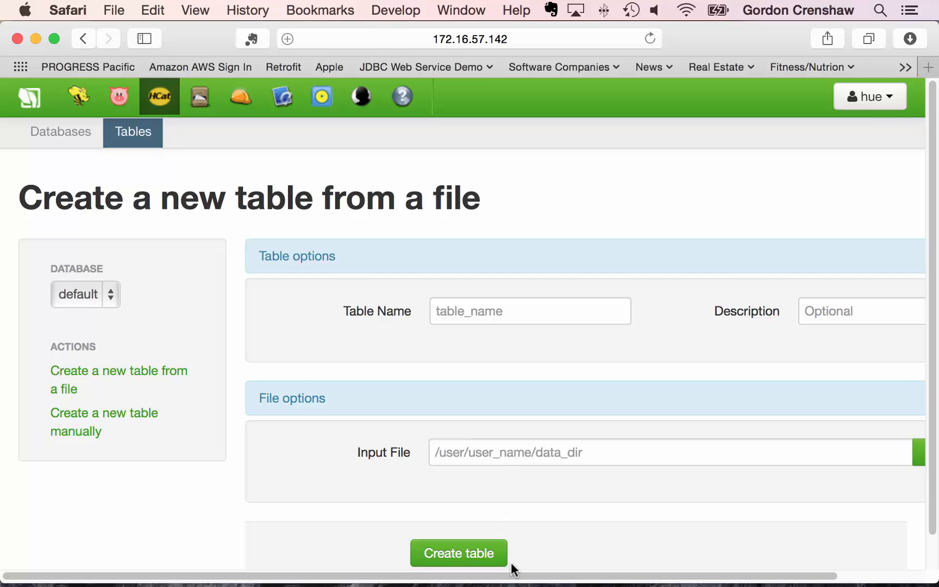
drag(514, 576, 625, 579)
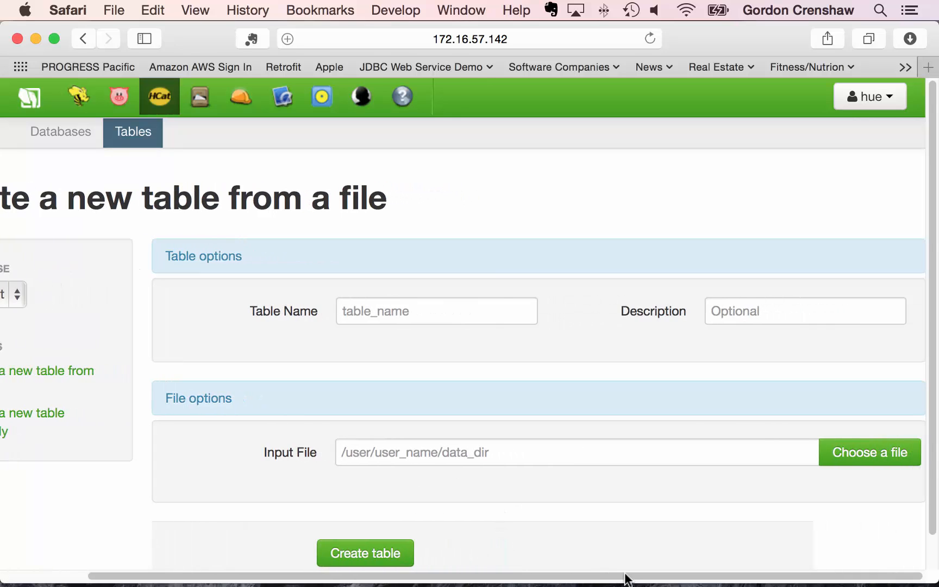
click(870, 457)
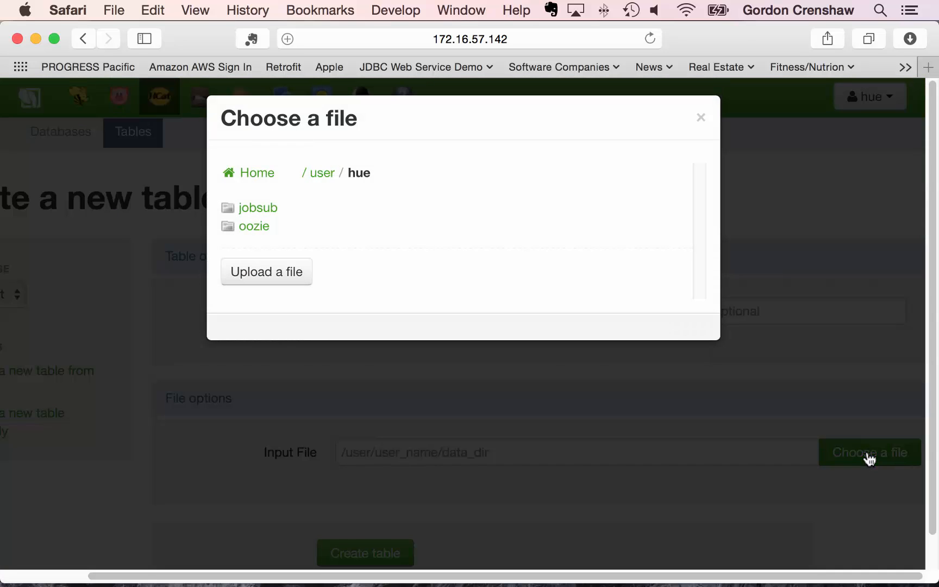
click(268, 269)
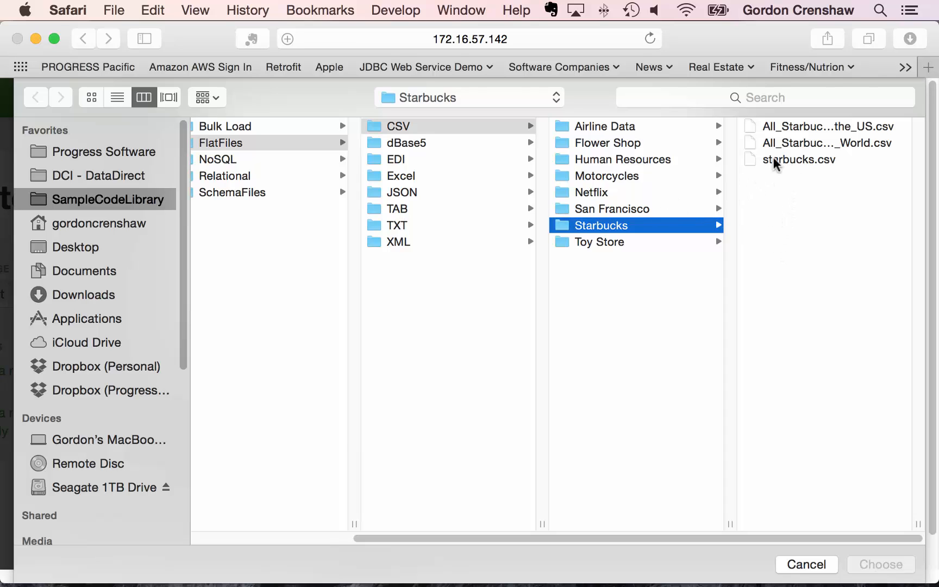
click(792, 144)
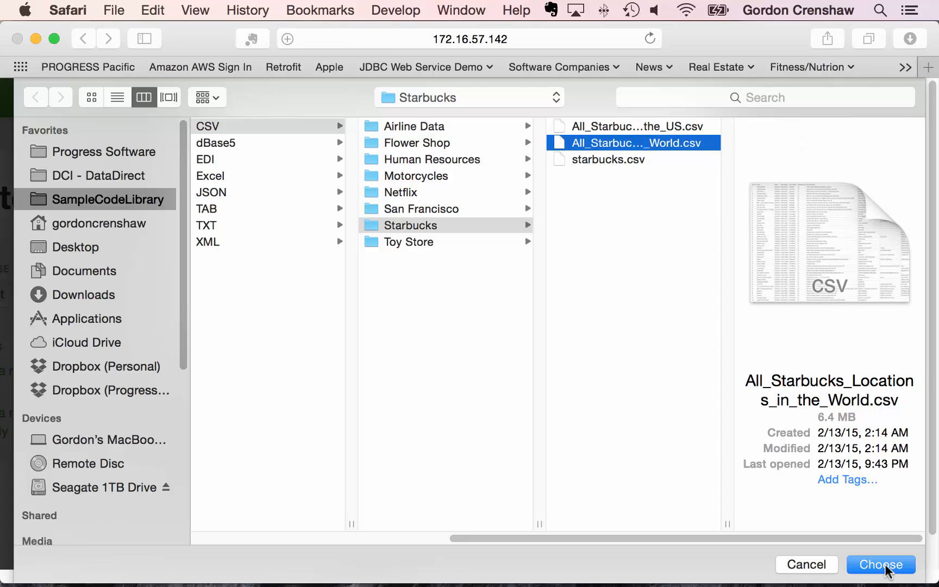
click(881, 564)
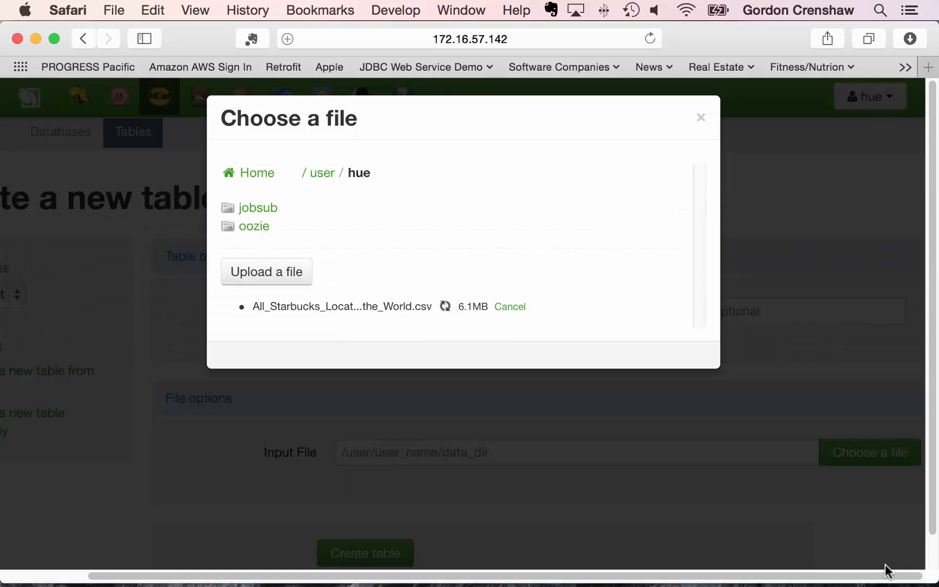
- Use the uploaded CSV as input file and name the table starbucks
click(295, 207)
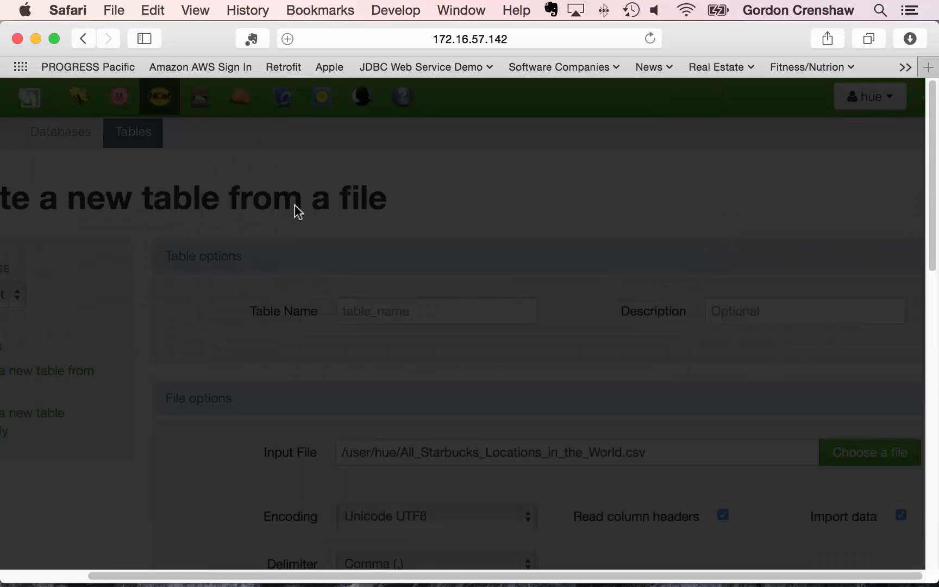
click(389, 311)
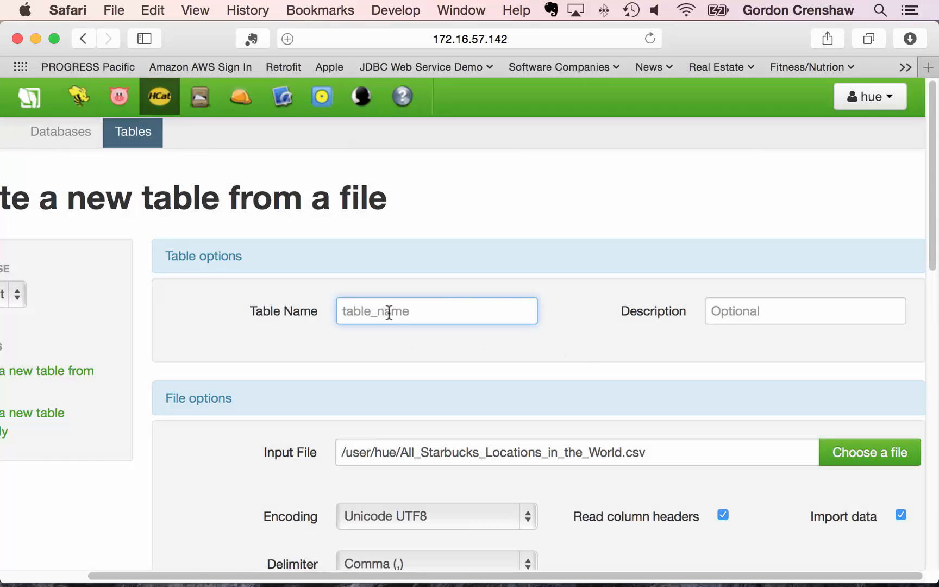
text(starbucks)
scroll(561, 408, down, 5)
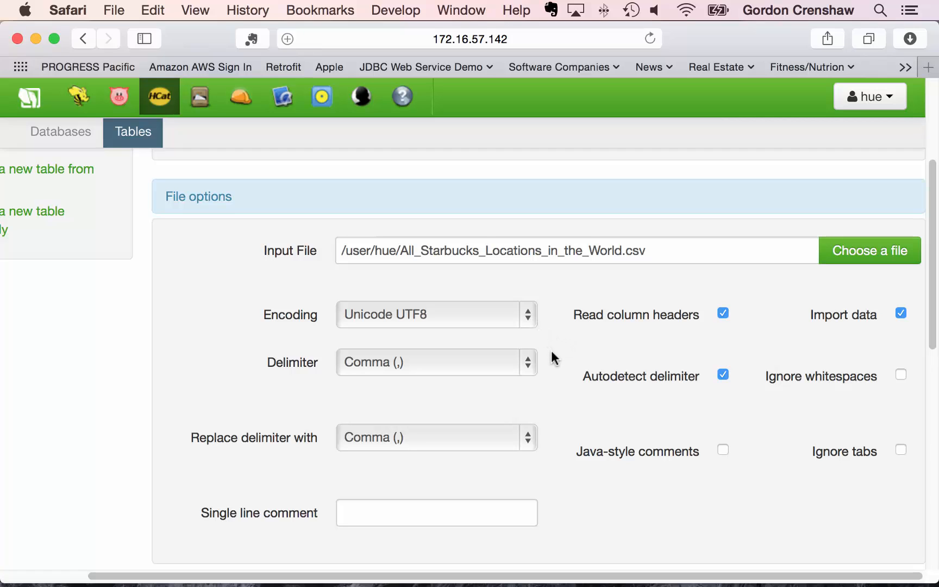
scroll(551, 352, down, 1)
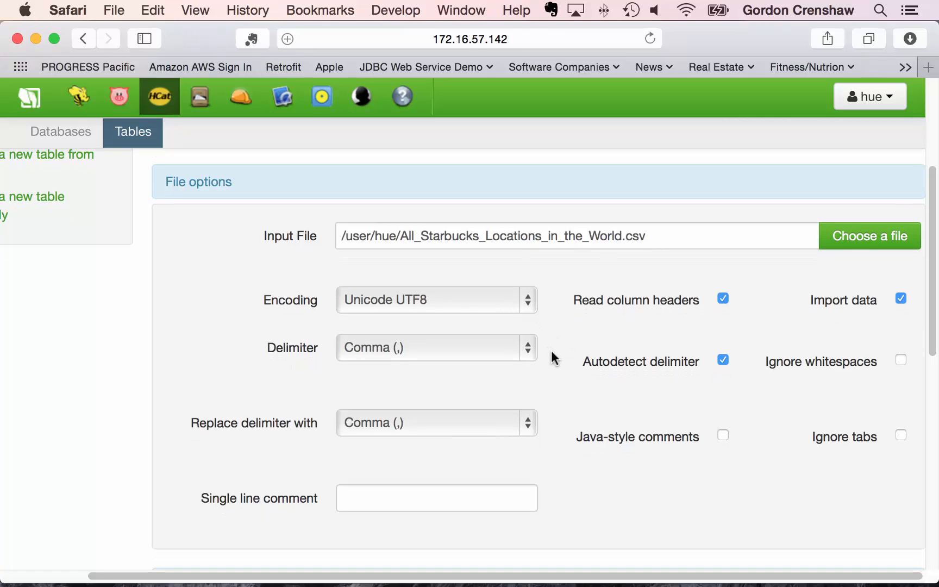
scroll(552, 353, down, 6)
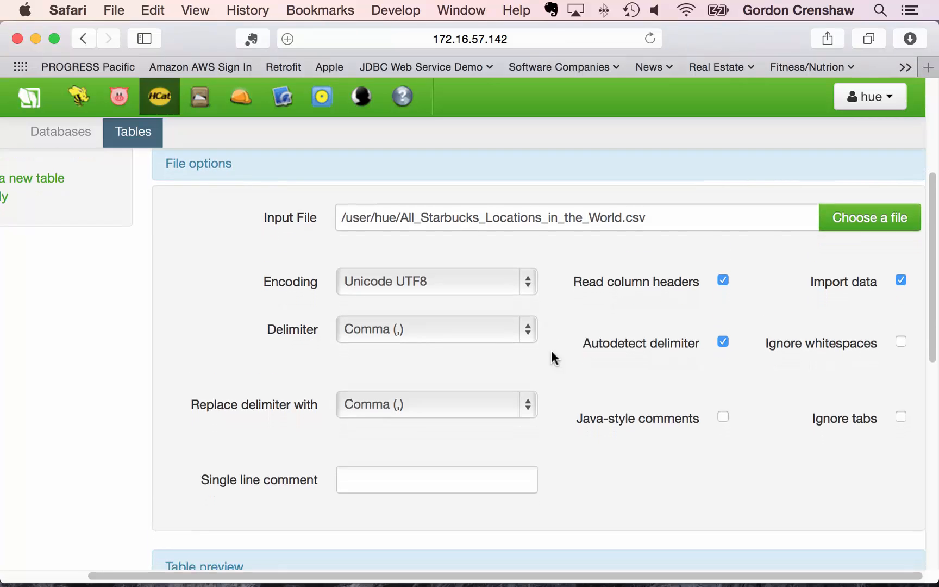
scroll(553, 358, down, 4)
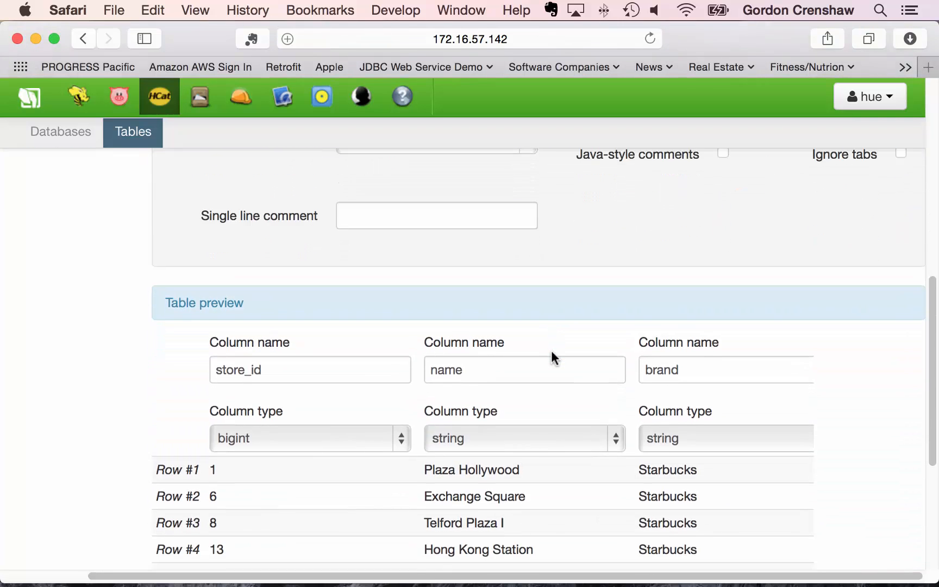
scroll(552, 356, down, 1)
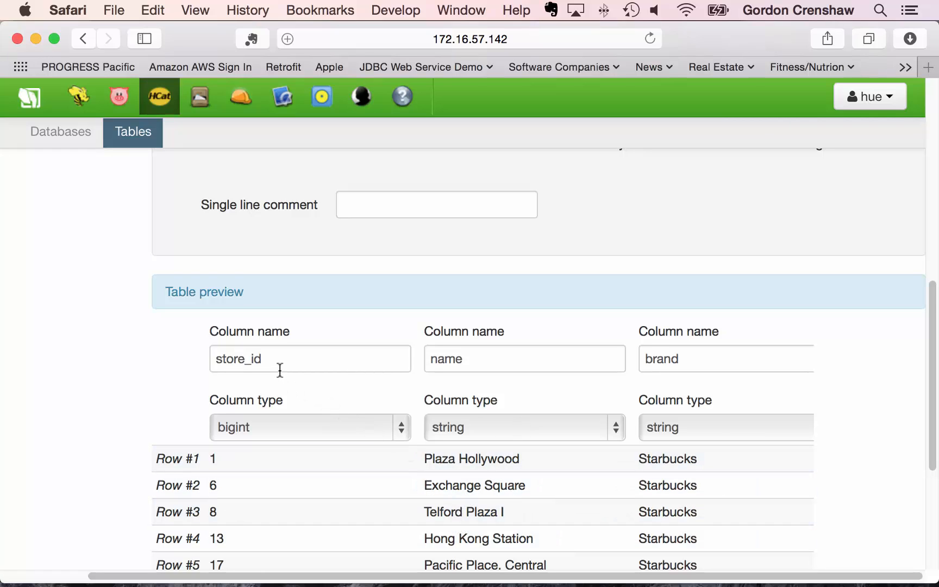
scroll(280, 370, up, 10)
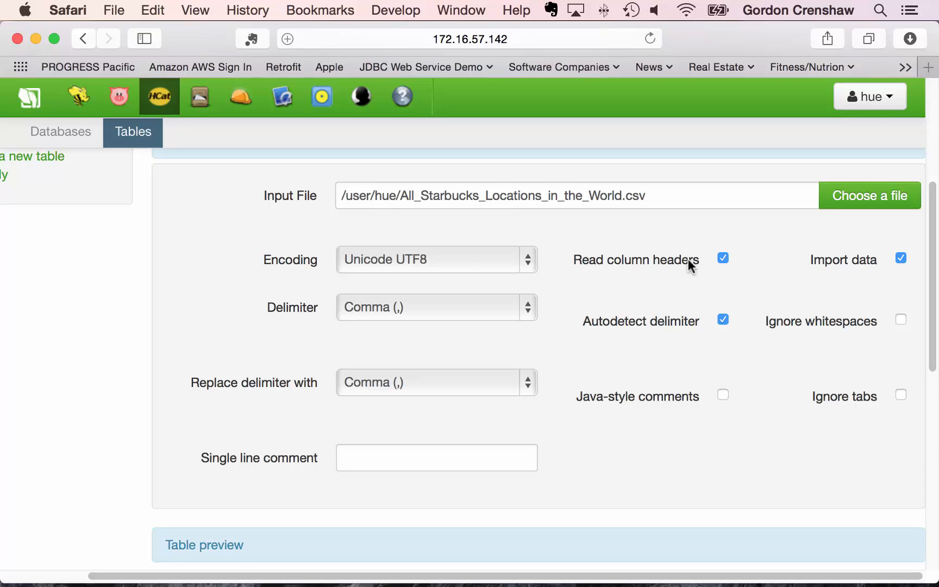
- Toggle Read column headers off and back on, keeping store_id, name and brand as column names
click(724, 259)
scroll(729, 299, down, 5)
scroll(729, 298, down, 3)
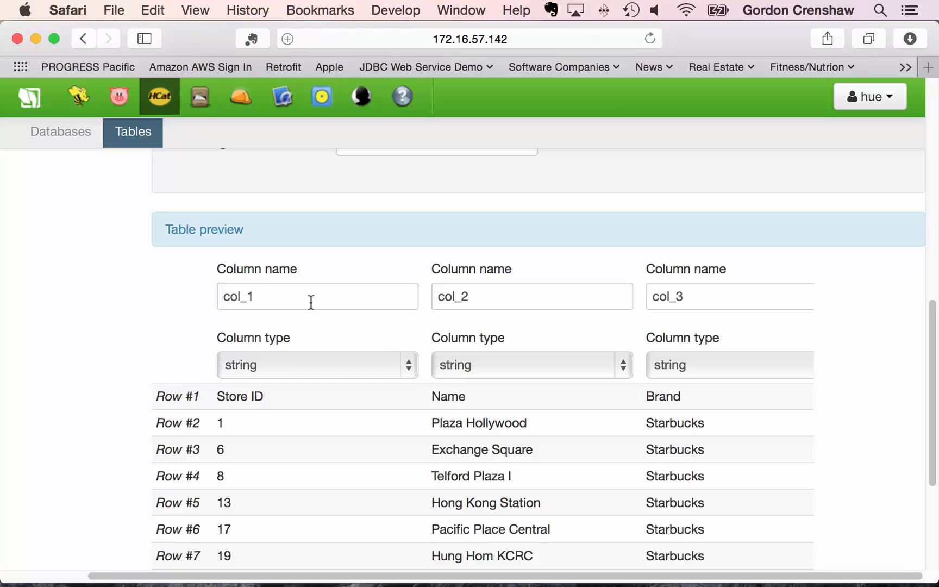
scroll(312, 302, up, 5)
click(723, 221)
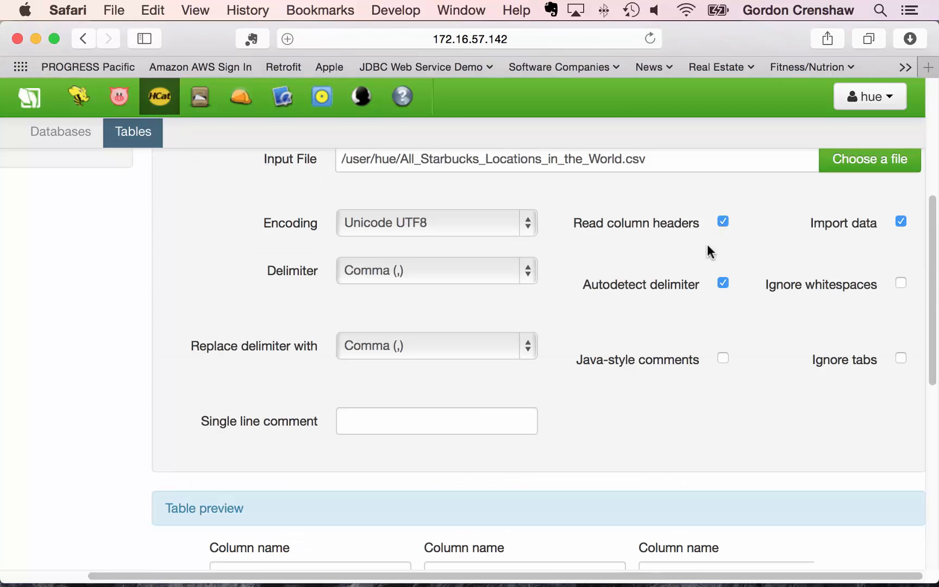
scroll(673, 317, down, 5)
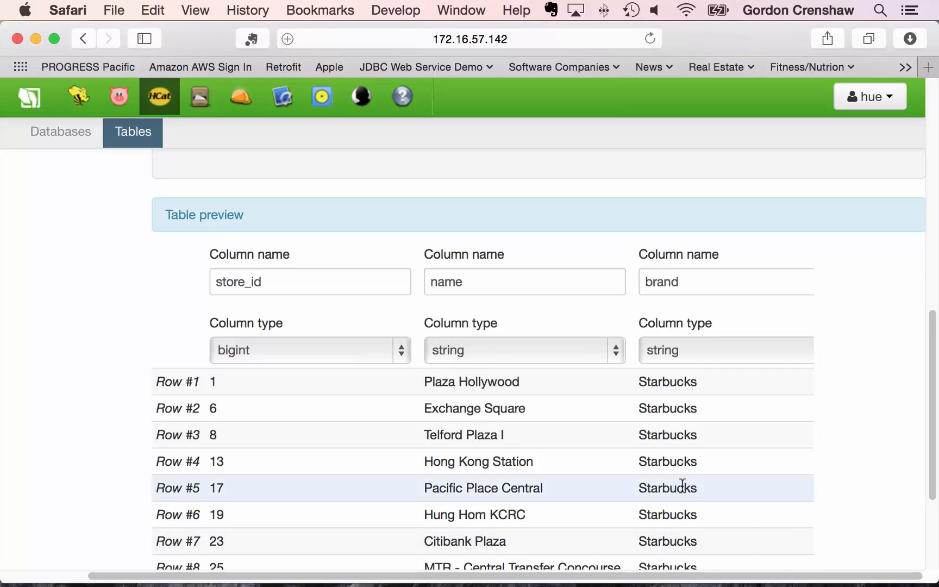
scroll(683, 486, down, 3)
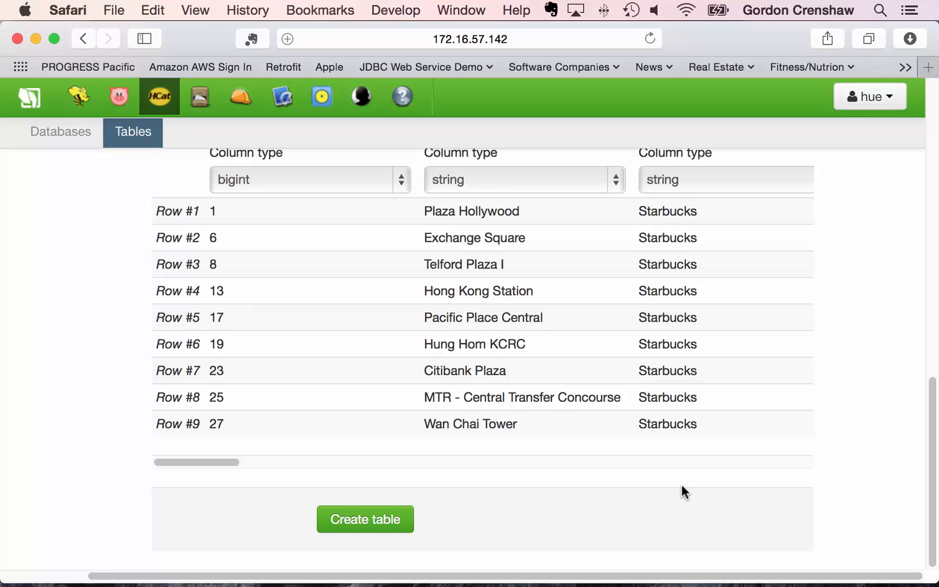
scroll(681, 485, up, 1)
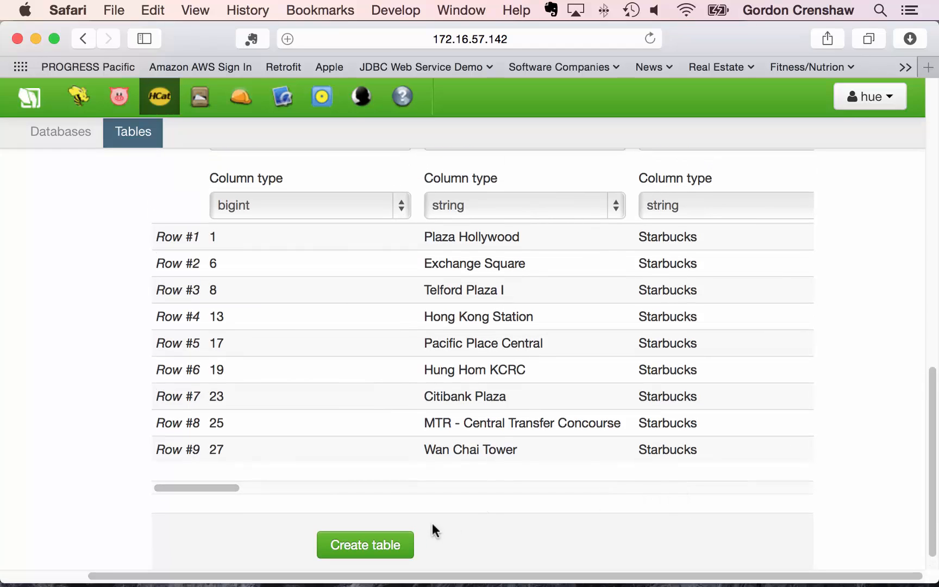
- Create the starbucks table and browse its store_id, name and brand data in Query Results
click(371, 550)
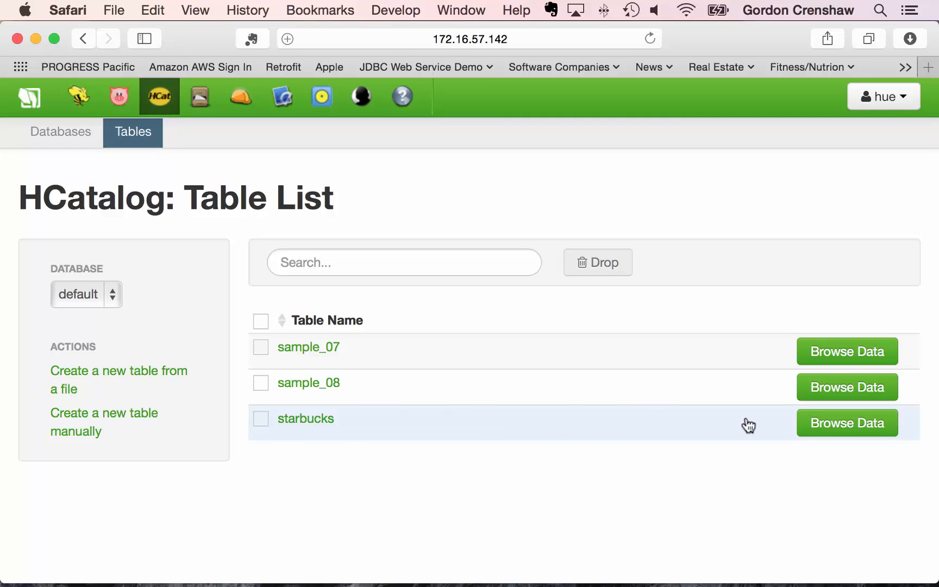
click(822, 423)
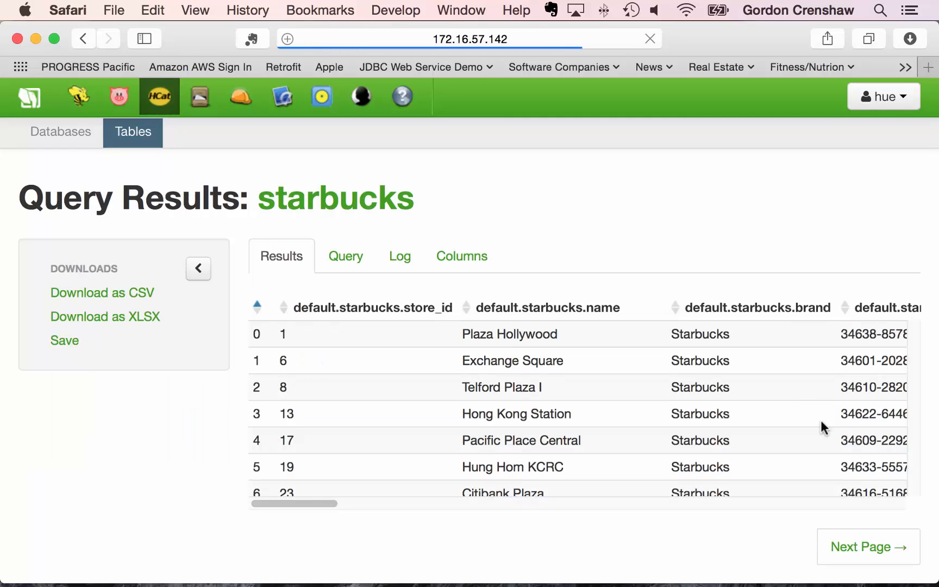